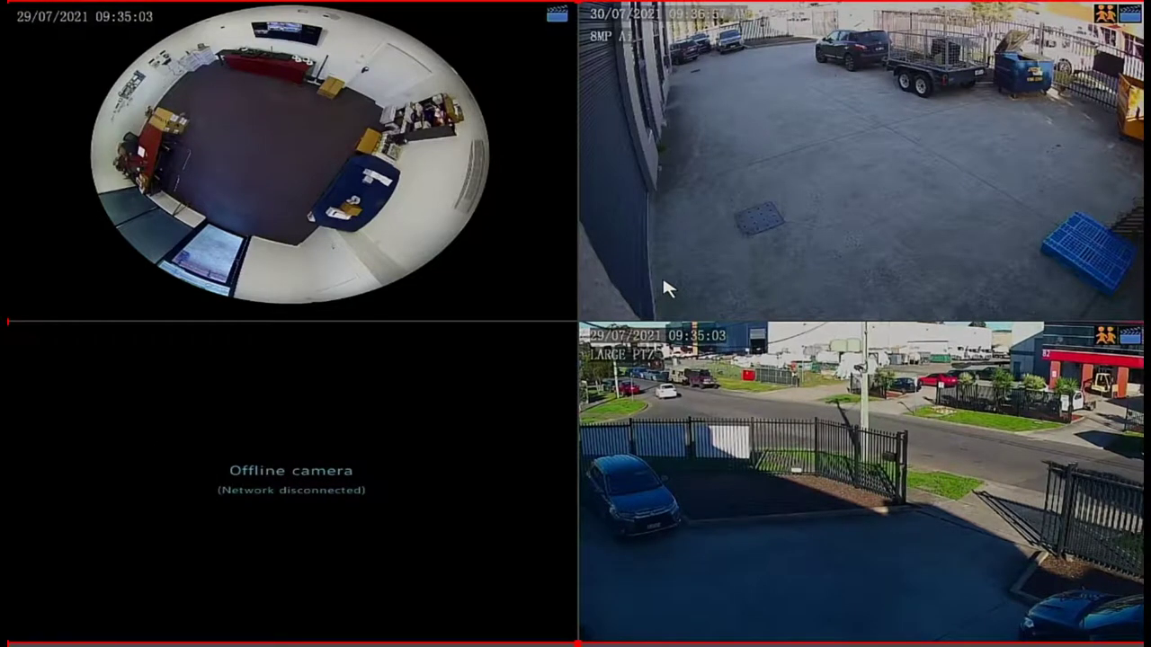
# View the fisheye camera full screen and return to split view, then log in with the unlock pattern
pyautogui.doubleClick(297, 162)
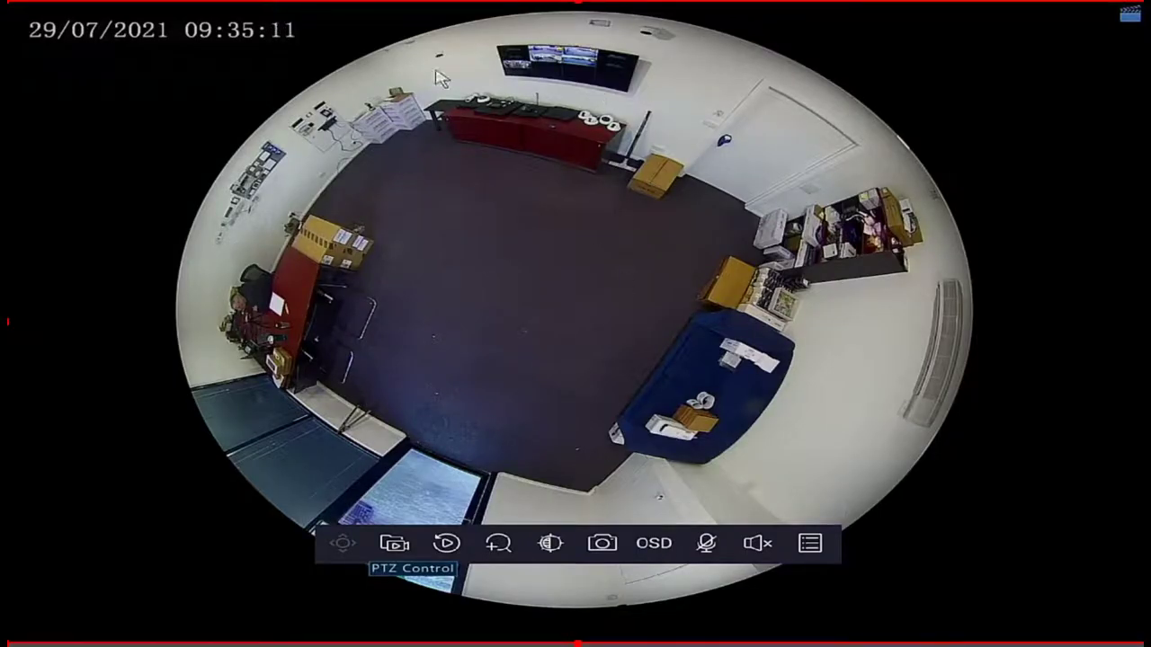
pyautogui.doubleClick(507, 239)
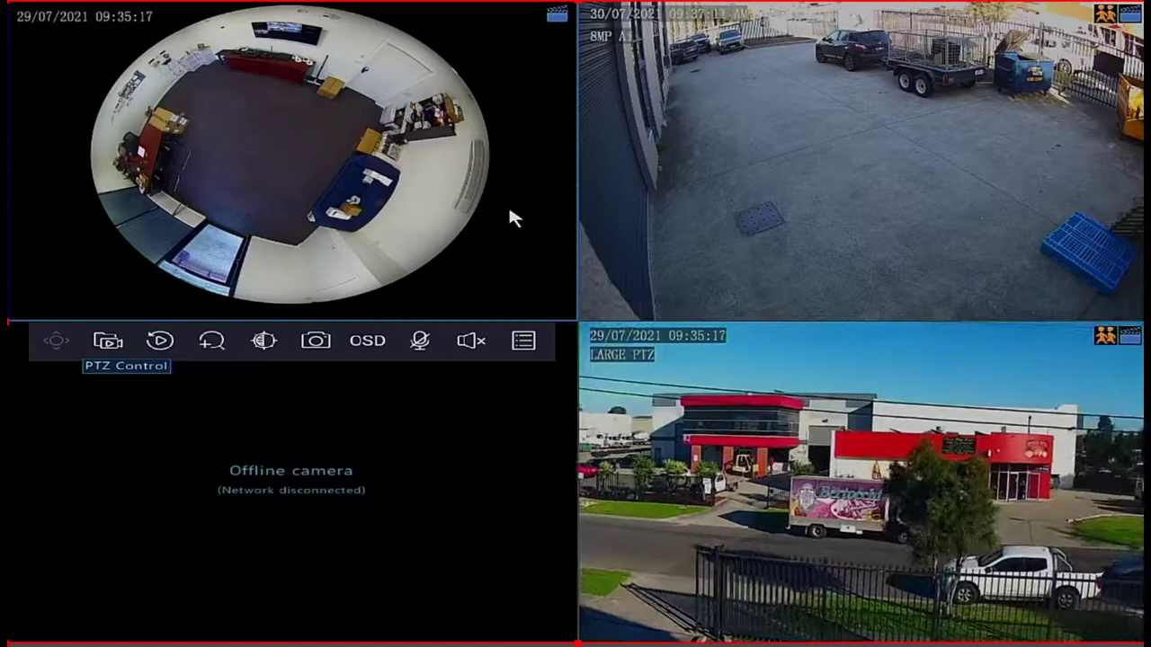
pyautogui.rightClick(509, 214)
pyautogui.click(562, 223)
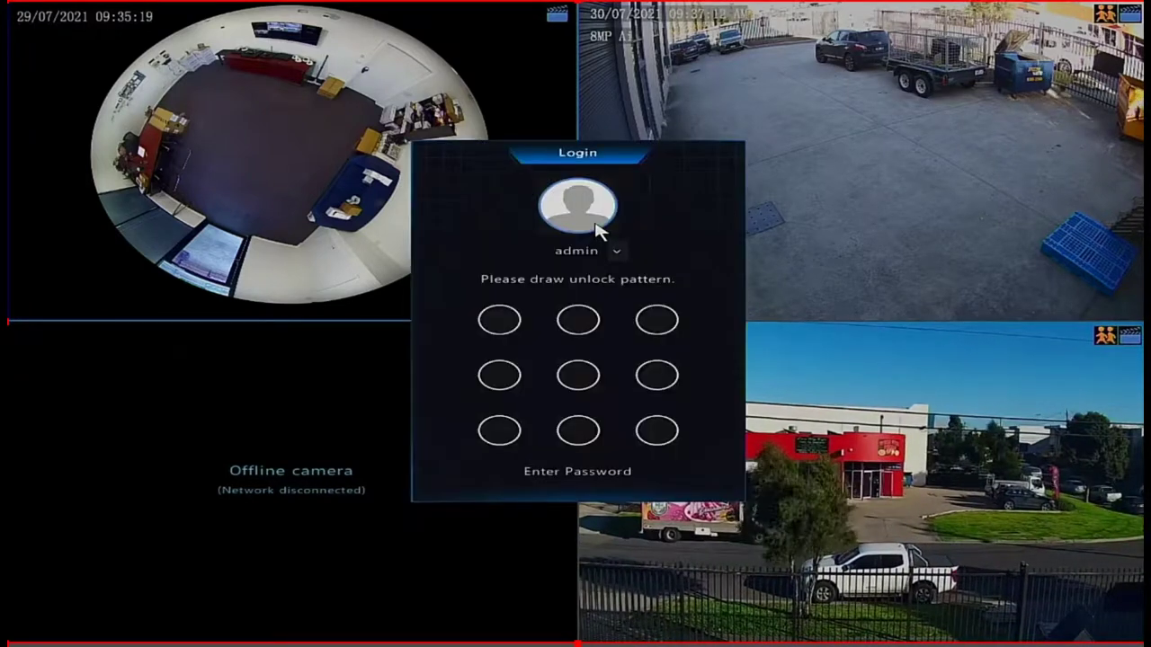
pyautogui.moveTo(499, 321)
pyautogui.mouseDown()
pyautogui.moveTo(507, 429)
pyautogui.moveTo(534, 455)
pyautogui.moveTo(577, 441)
pyautogui.mouseUp()
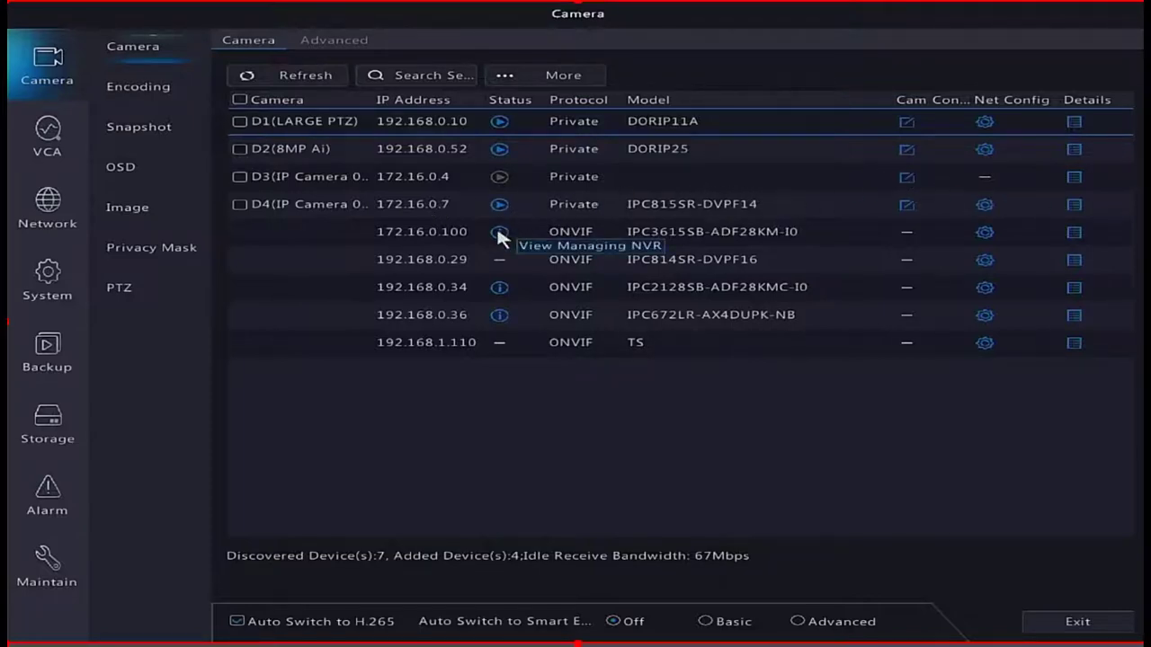
# Confirm camera D4 keeps IP Address add mode and the Private protocol
pyautogui.click(907, 206)
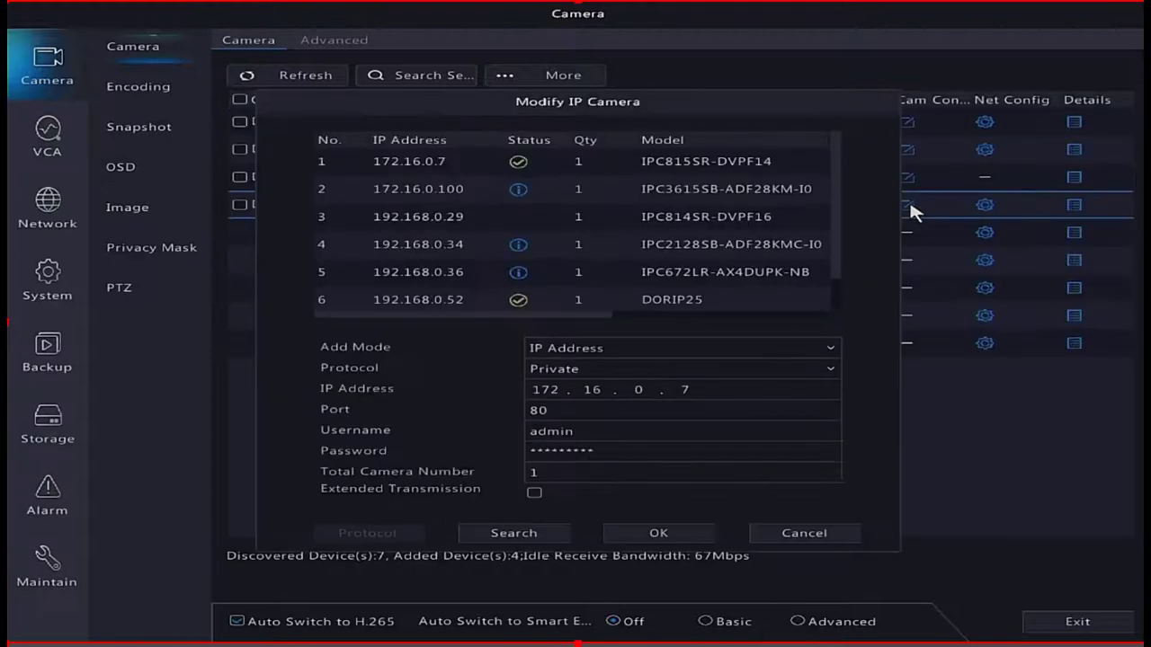
pyautogui.click(784, 351)
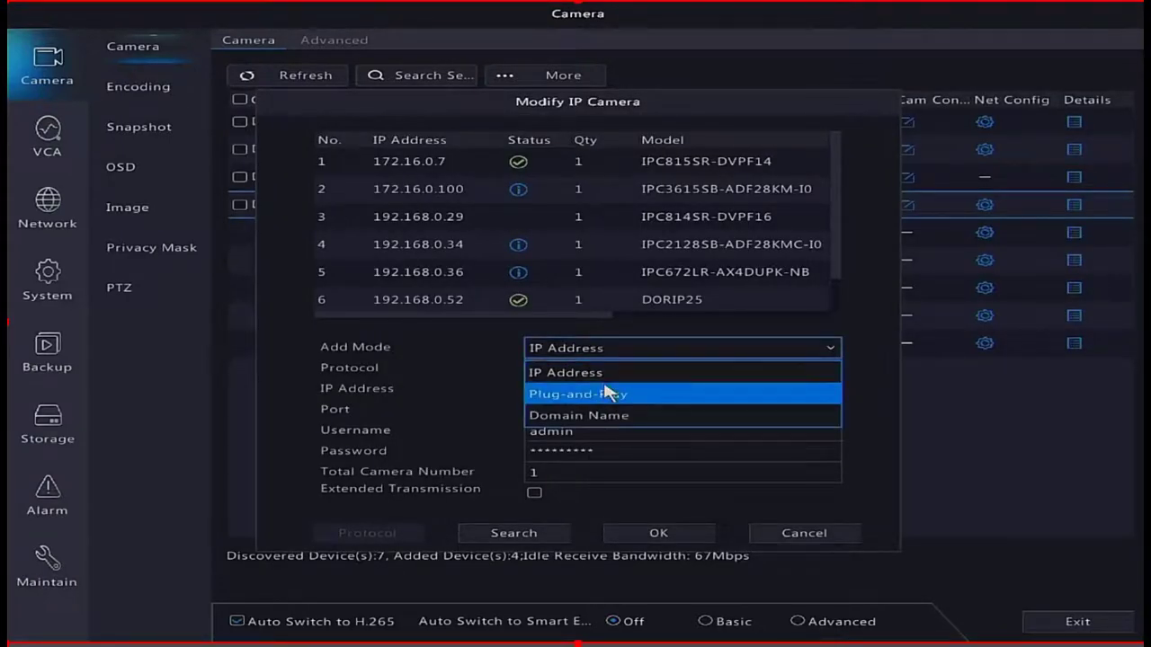
pyautogui.click(593, 374)
pyautogui.click(590, 371)
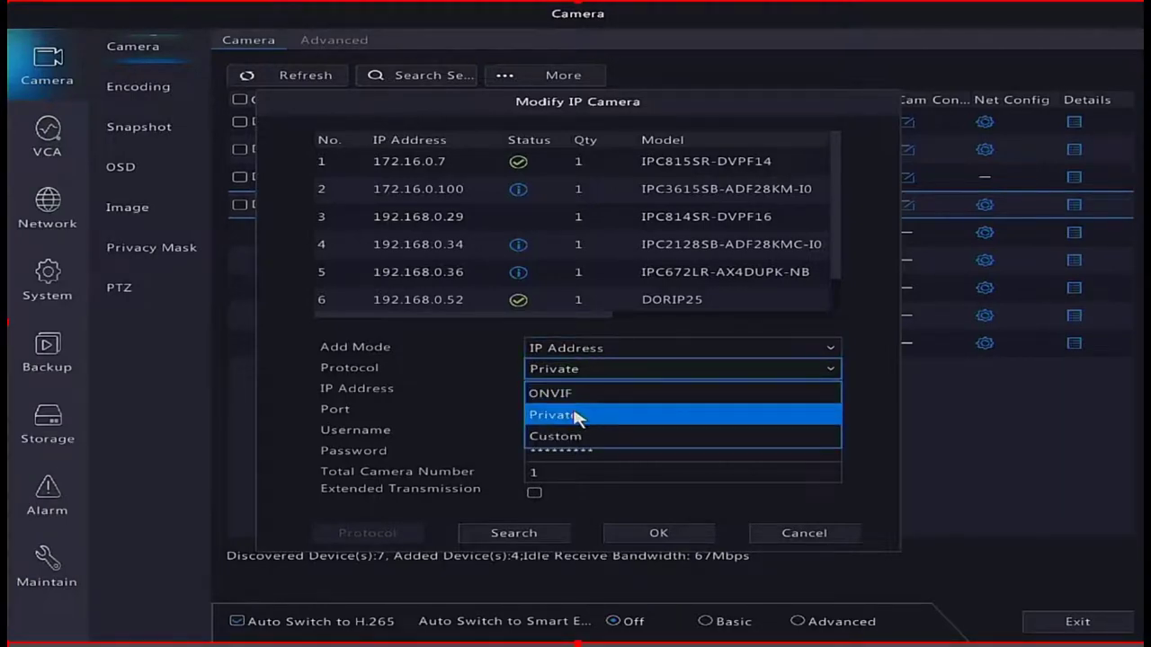
pyautogui.click(575, 414)
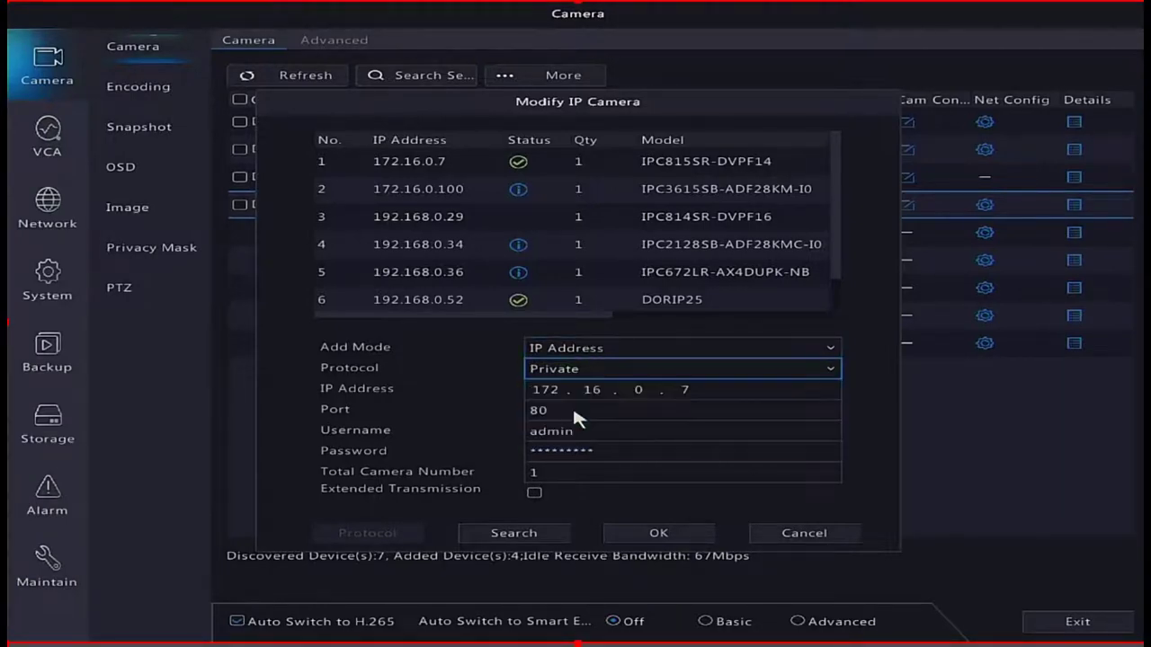
pyautogui.click(675, 539)
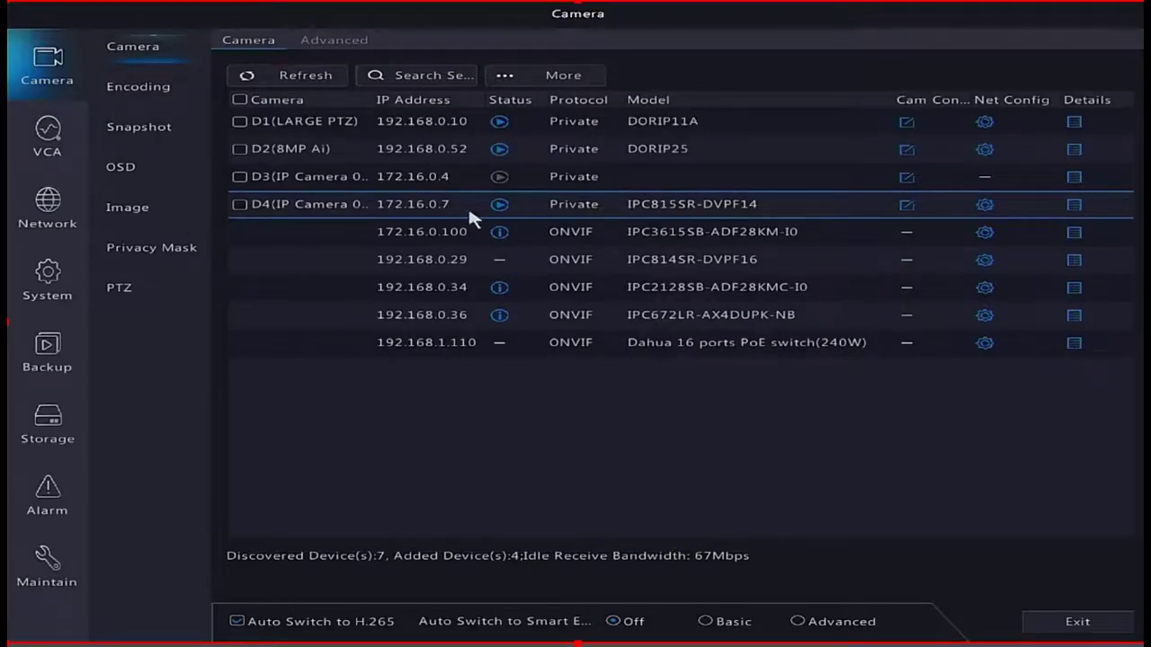
# Preview camera D4's live image, close it, and return to the four-camera live view
pyautogui.click(502, 205)
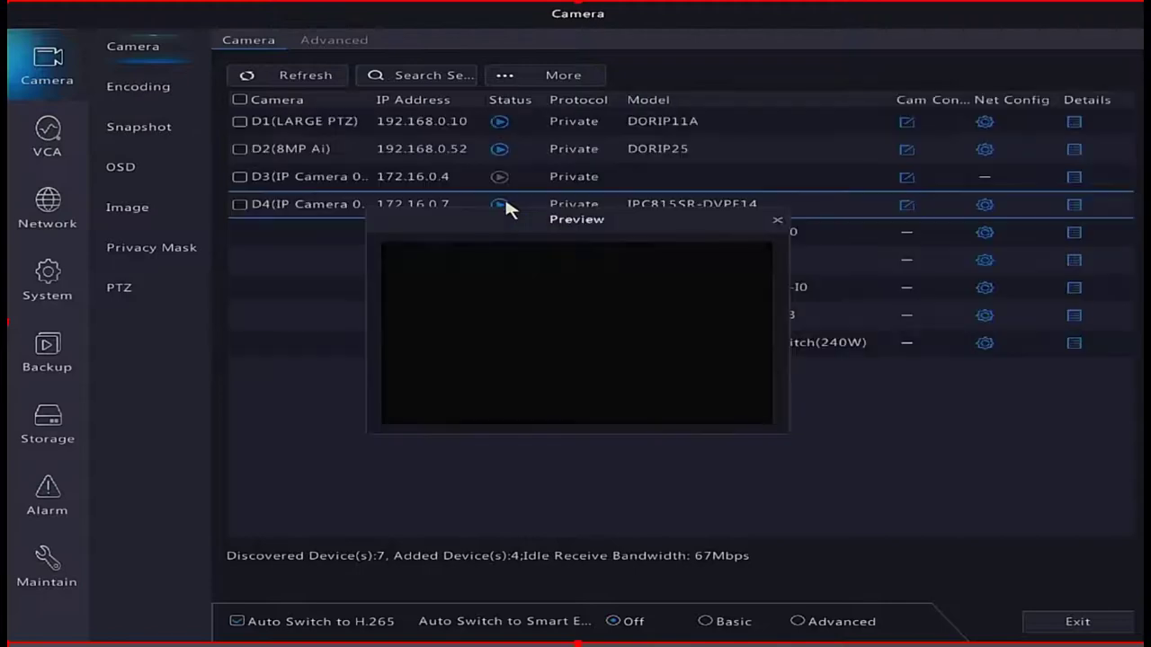
pyautogui.click(778, 221)
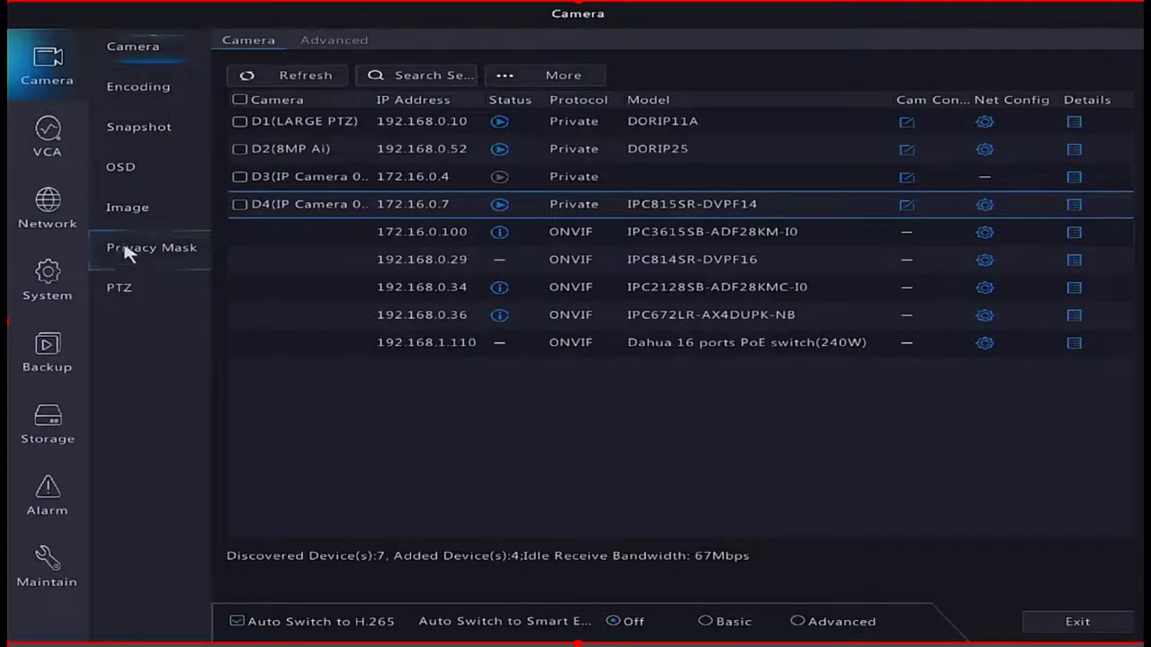
pyautogui.rightClick(304, 275)
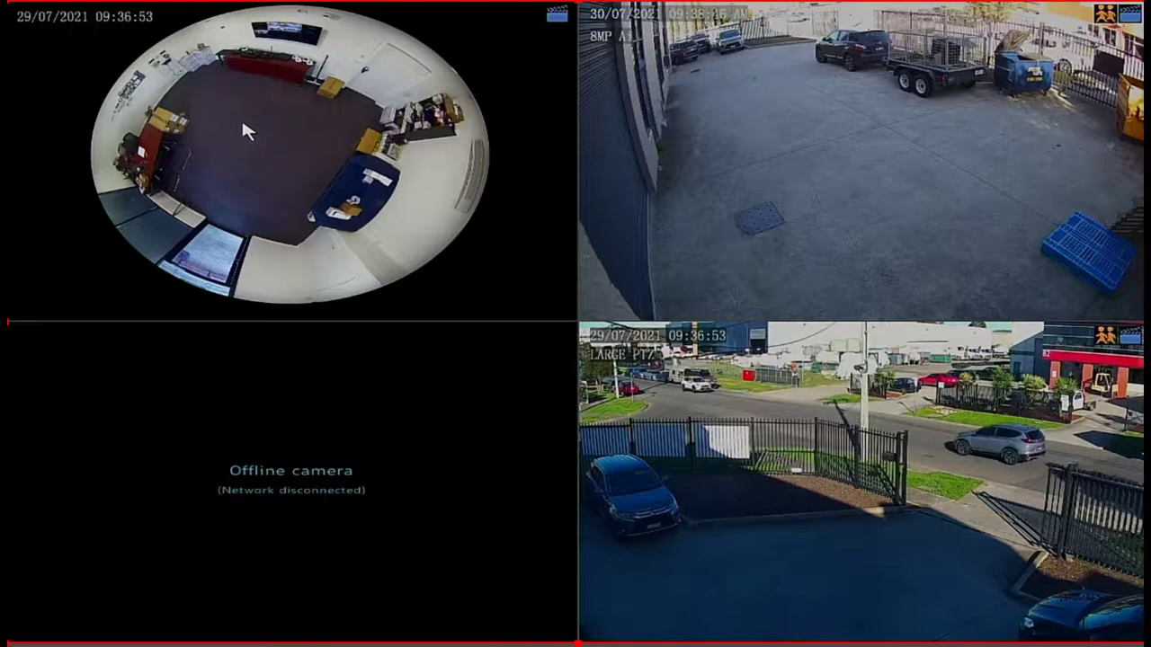
pyautogui.rightClick(317, 165)
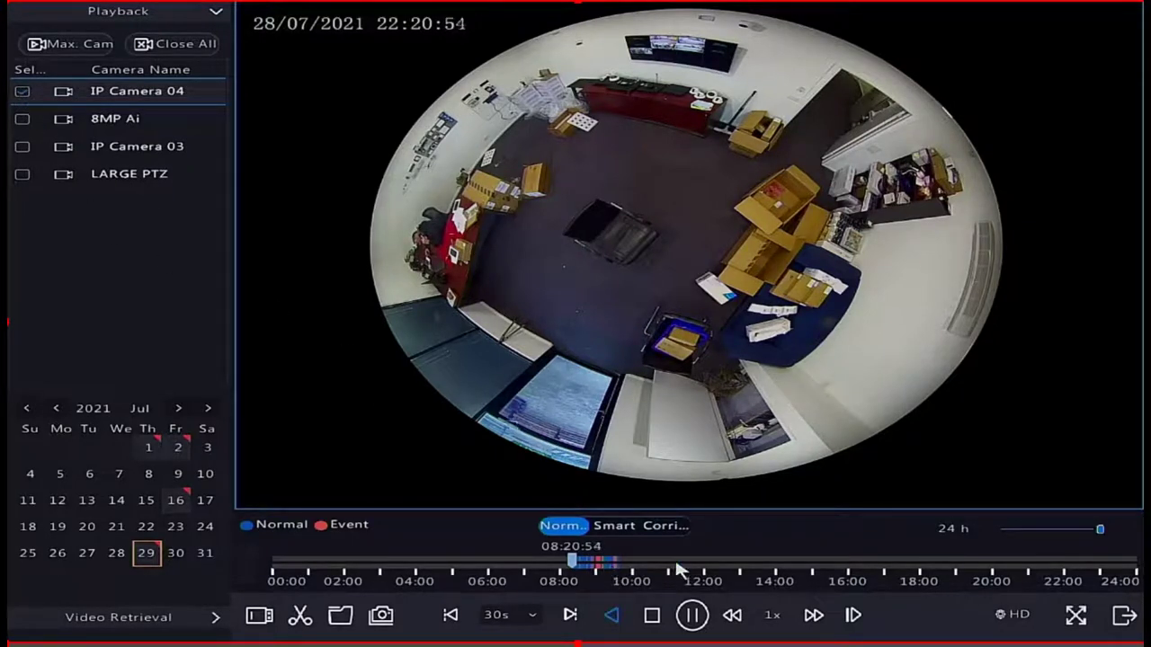
# Zoom the playback timeline to one hour, jump to about 08:47, and pause
pyautogui.click(1056, 530)
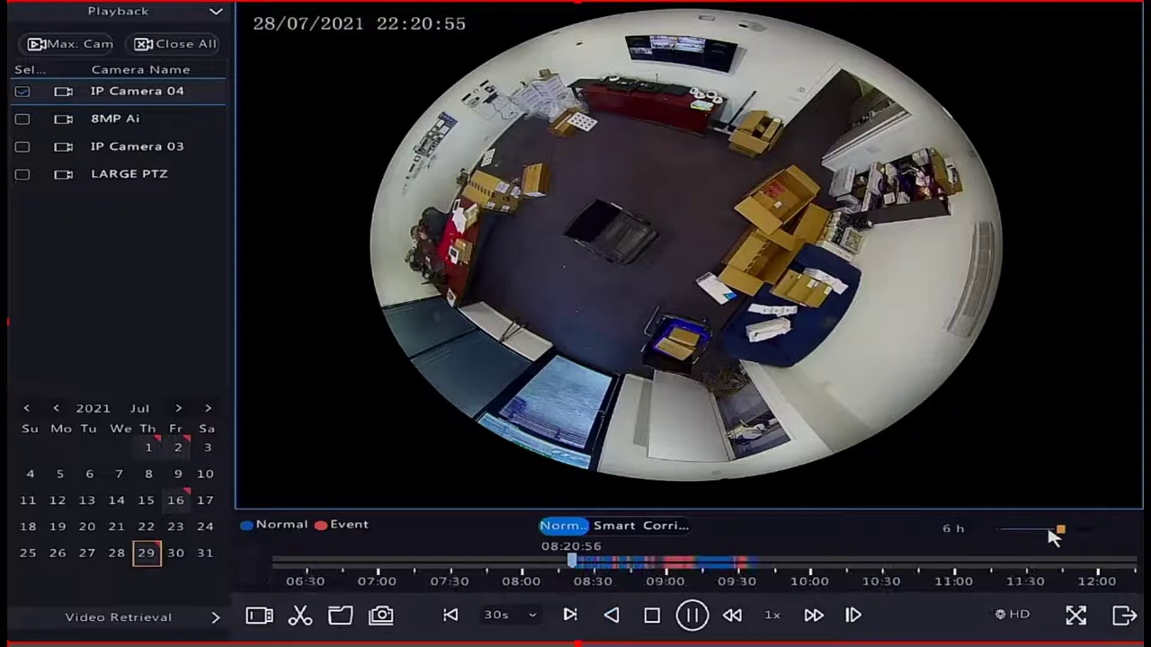
pyautogui.click(1039, 530)
pyautogui.click(761, 562)
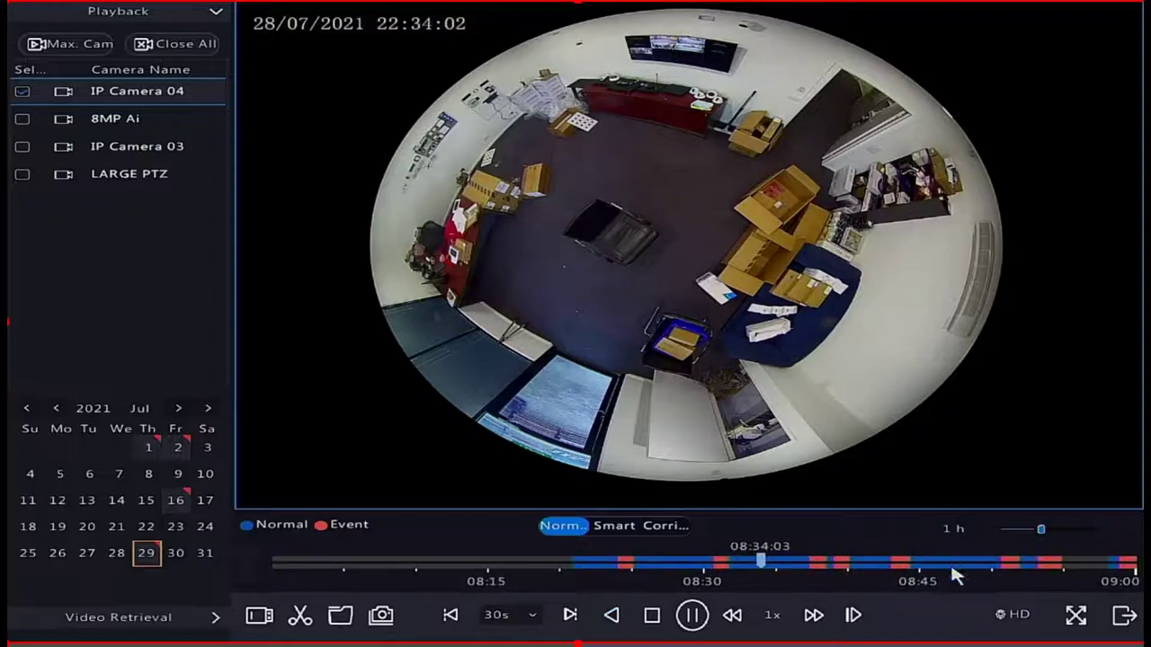
pyautogui.click(951, 564)
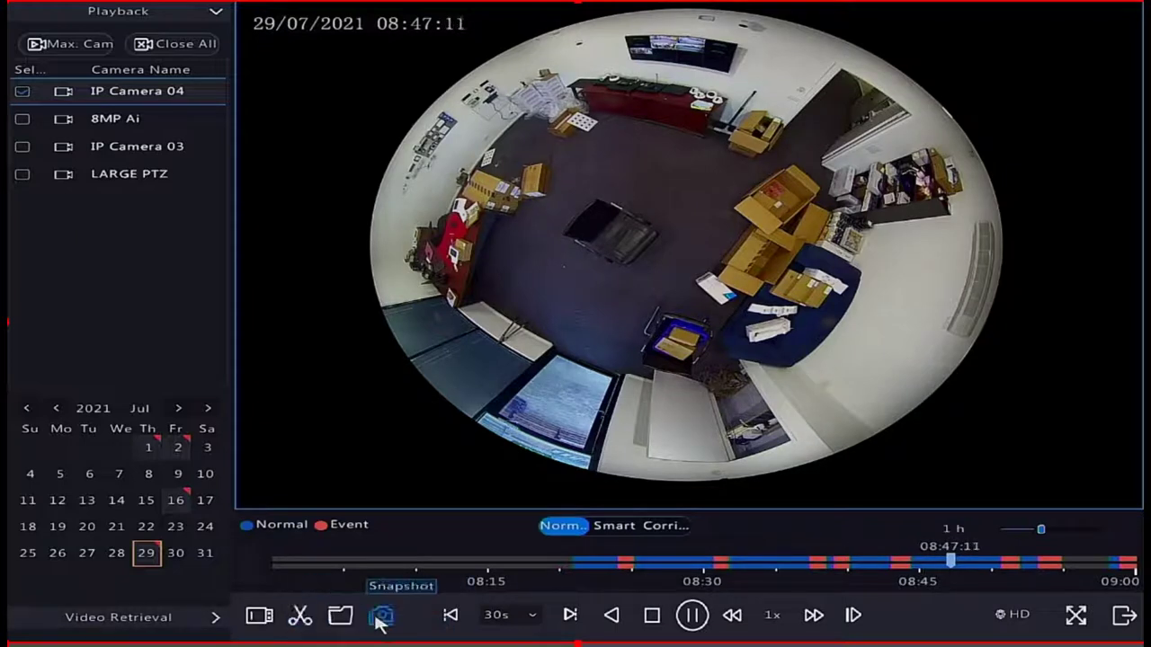
pyautogui.click(692, 616)
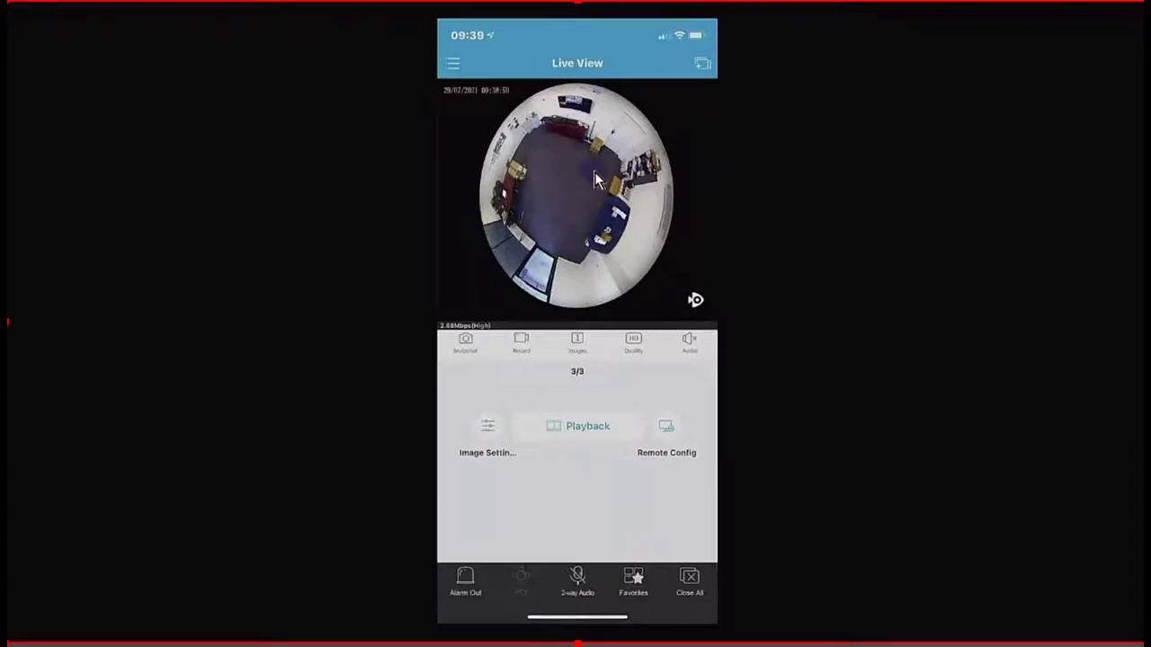
# Switch the live fisheye camera to Fisheye Mode, dewarp it, and pan the detail view
pyautogui.click(697, 300)
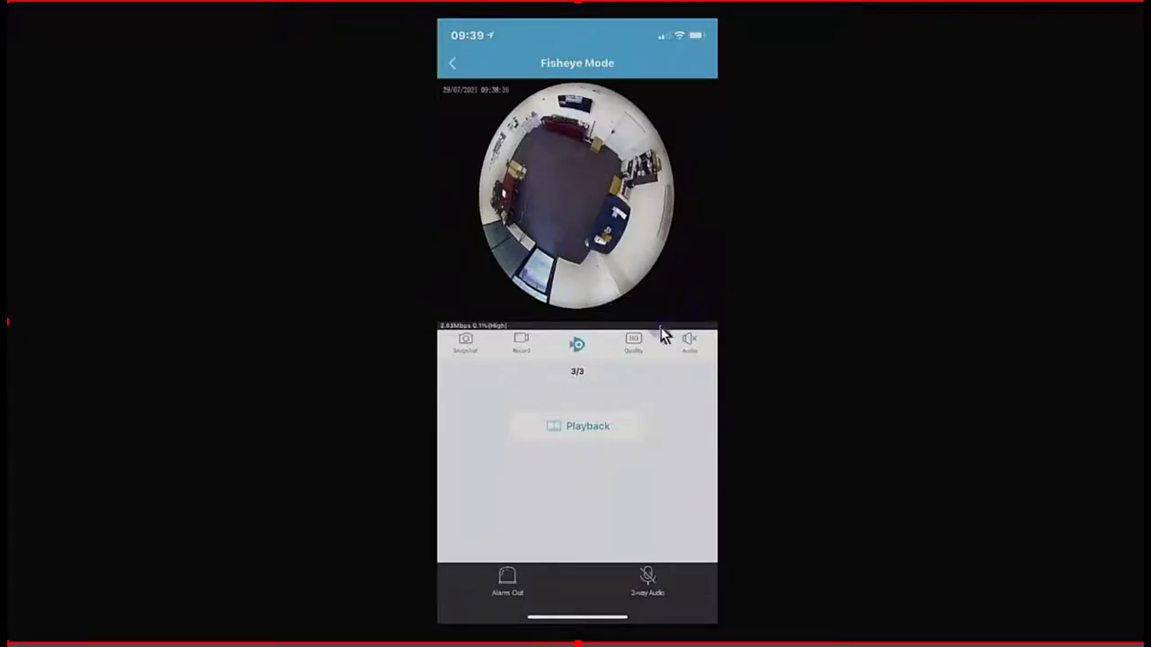
pyautogui.click(617, 263)
pyautogui.moveTo(616, 263); pyautogui.dragTo(593, 233)
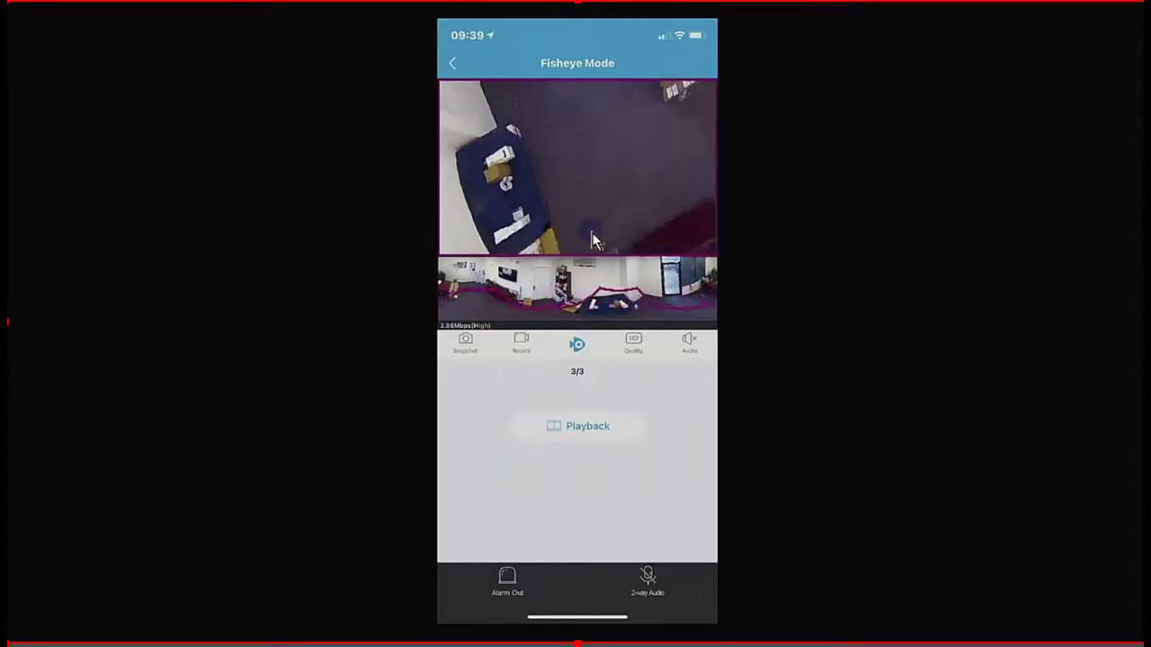
pyautogui.click(577, 346)
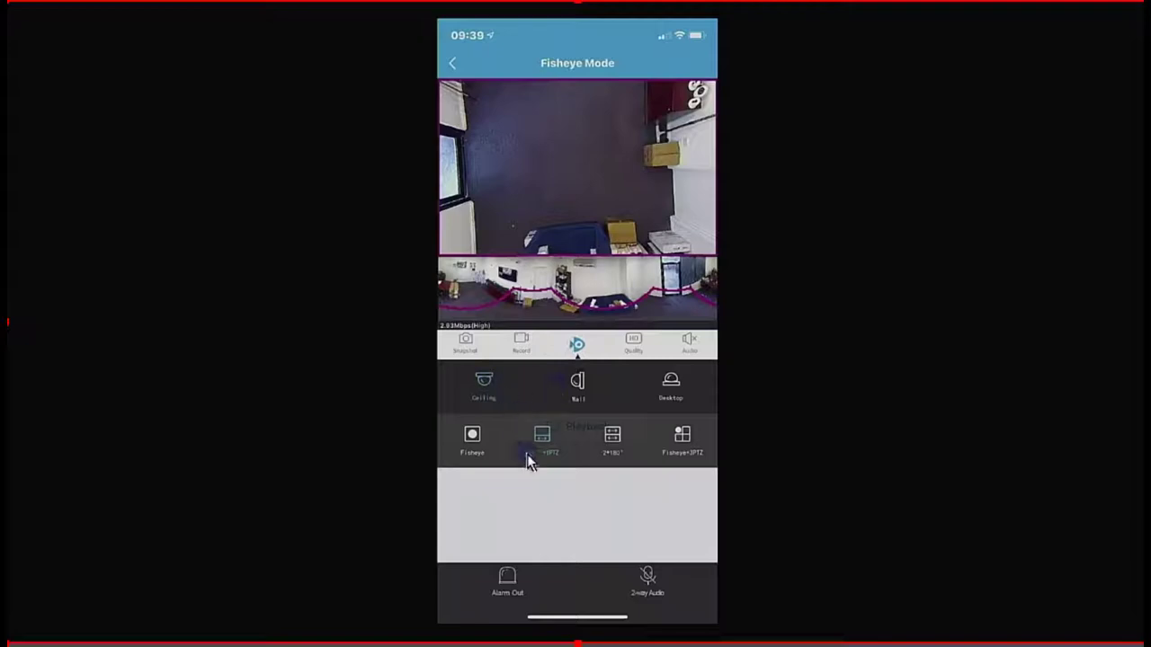
# Choose the Ceiling mount and the Fisheye+3PTZ layout
pyautogui.click(509, 388)
pyautogui.click(688, 455)
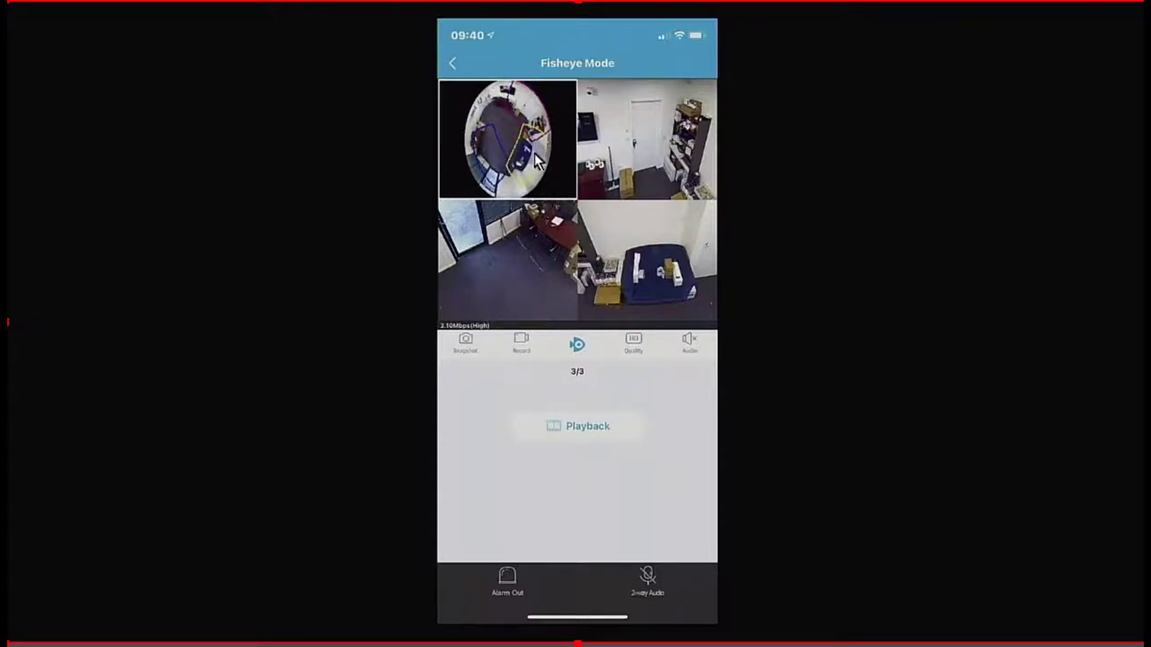
pyautogui.click(576, 346)
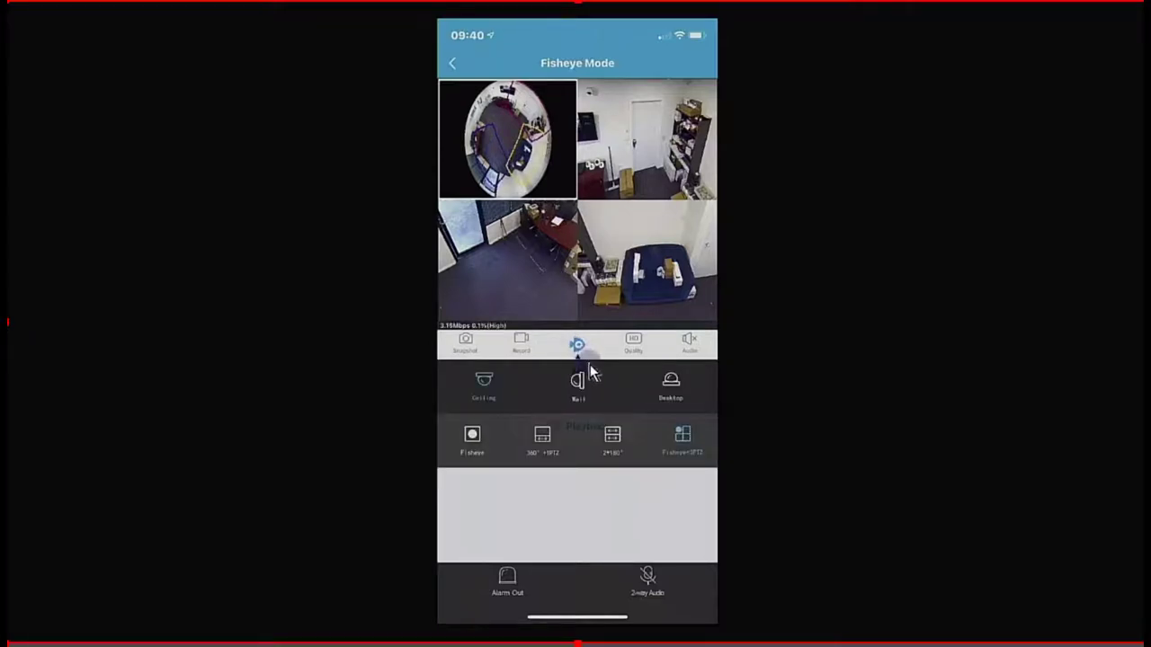
# Set Ceiling mount with the 2×180° layout and rotate the panoramas around the room
pyautogui.click(486, 385)
pyautogui.click(614, 441)
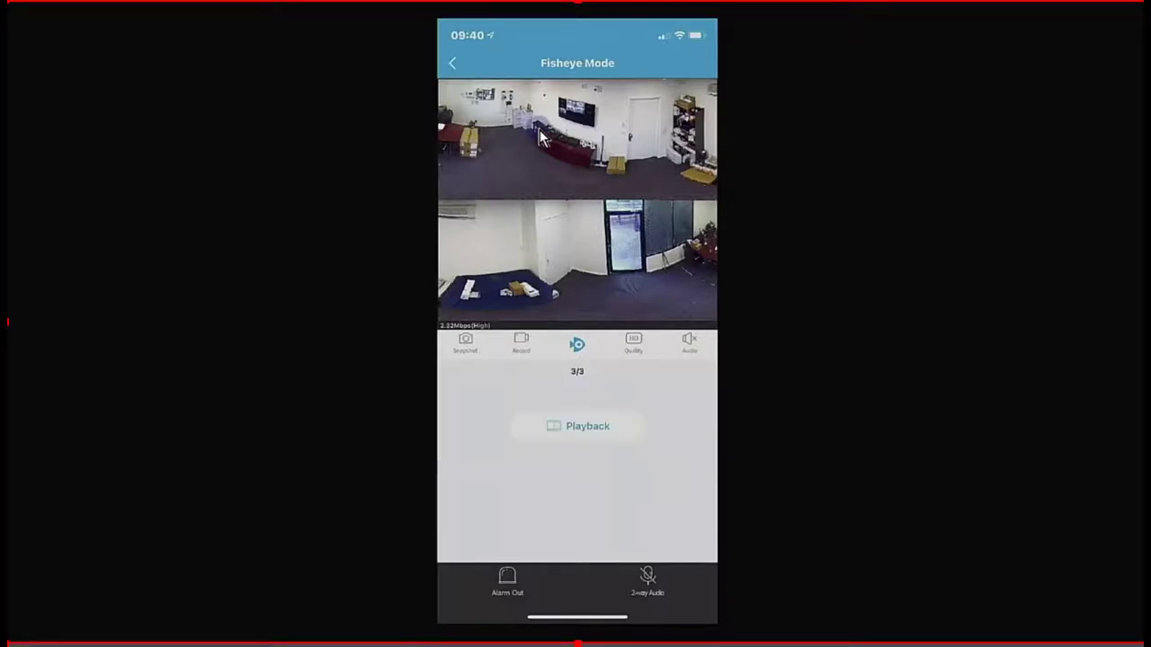
pyautogui.click(540, 133)
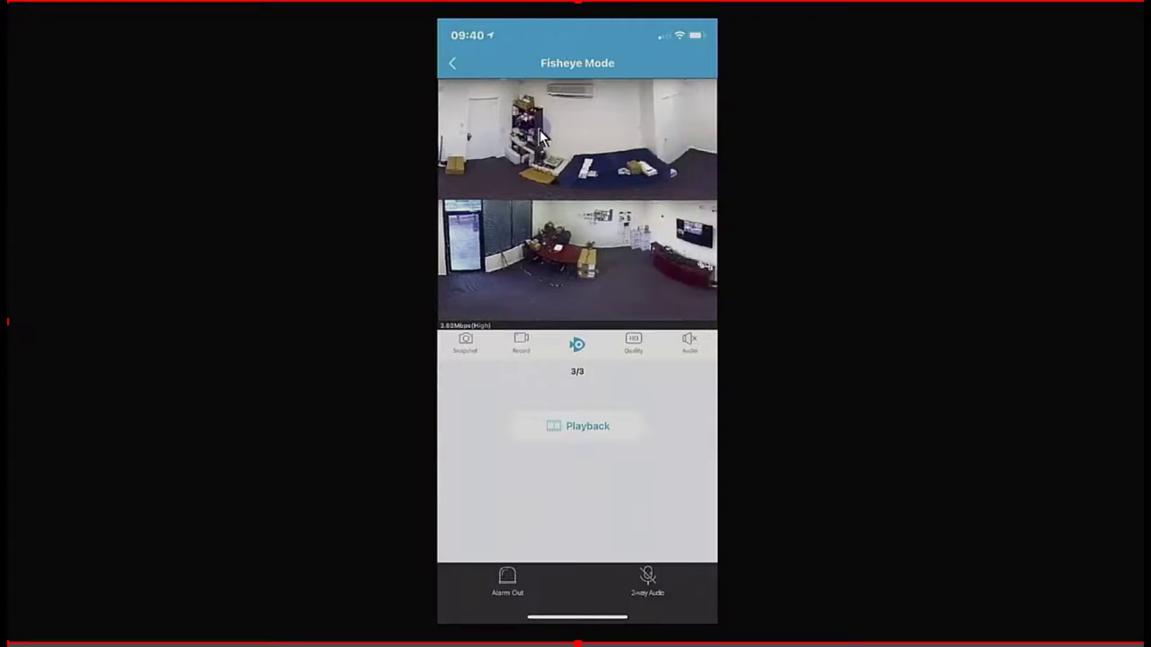
pyautogui.click(540, 133)
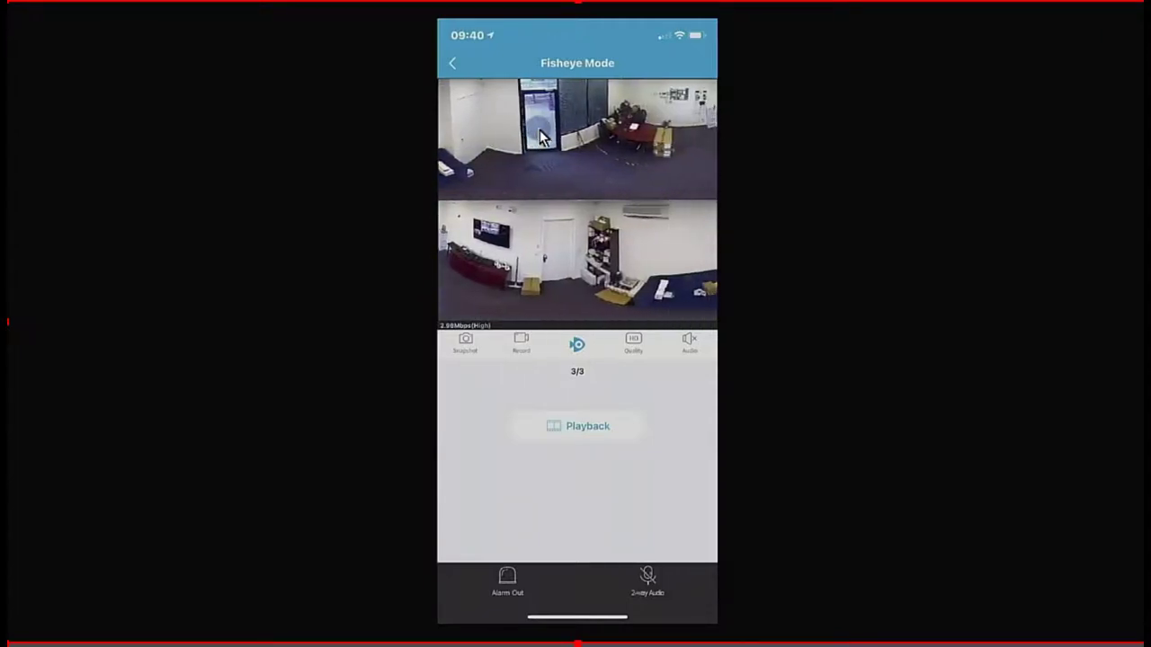
pyautogui.click(576, 344)
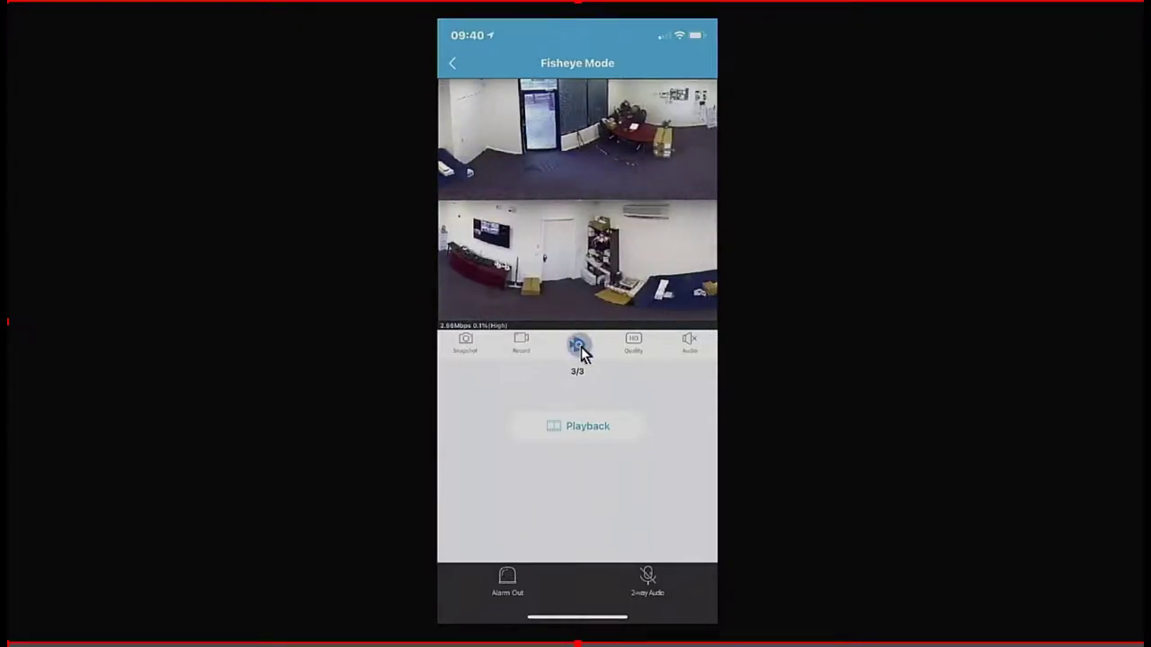
pyautogui.click(598, 428)
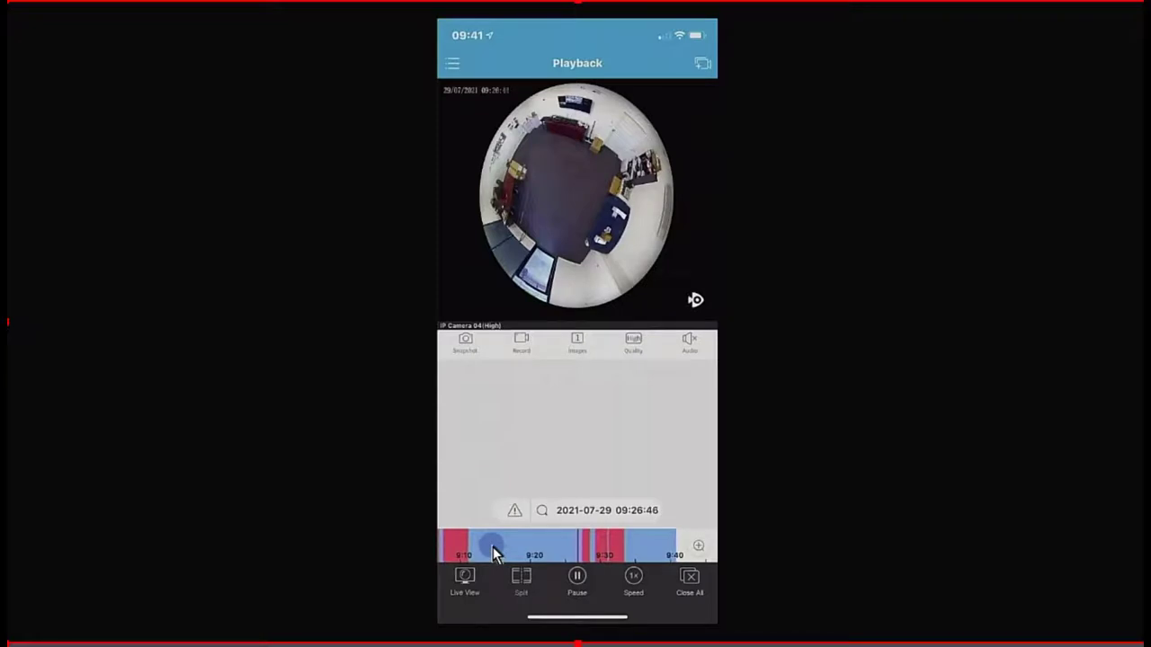
# Jump the fisheye recording to around 9:30 on the playback timeline
pyautogui.click(616, 534)
# Move the recording near 9:30 and dewarp the recorded fisheye image into a zoomed view
pyautogui.click(618, 537)
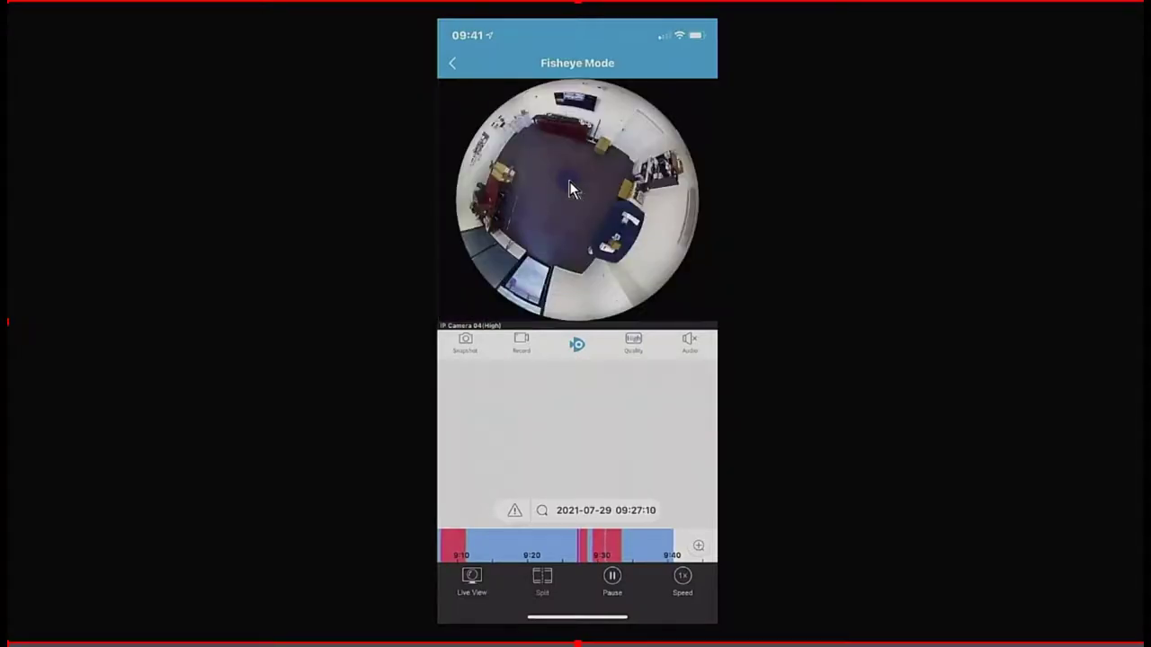
pyautogui.doubleClick(574, 189)
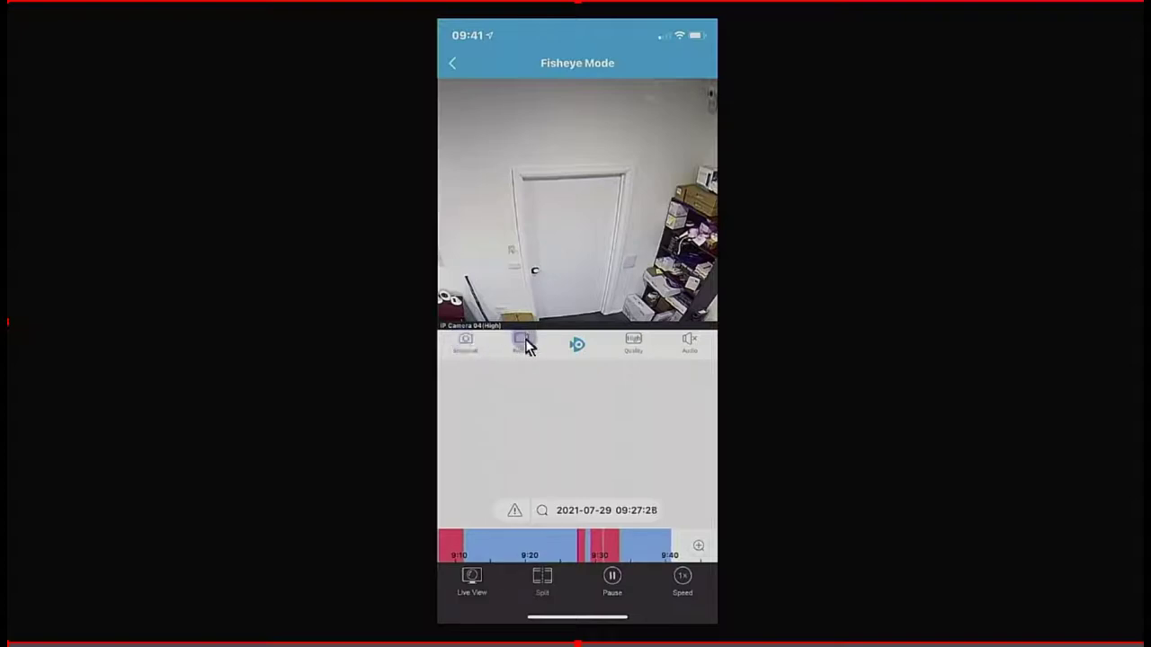
# Save a snapshot and a short clip of the door view, then pick the Fisheye+3PTZ layout
pyautogui.click(465, 342)
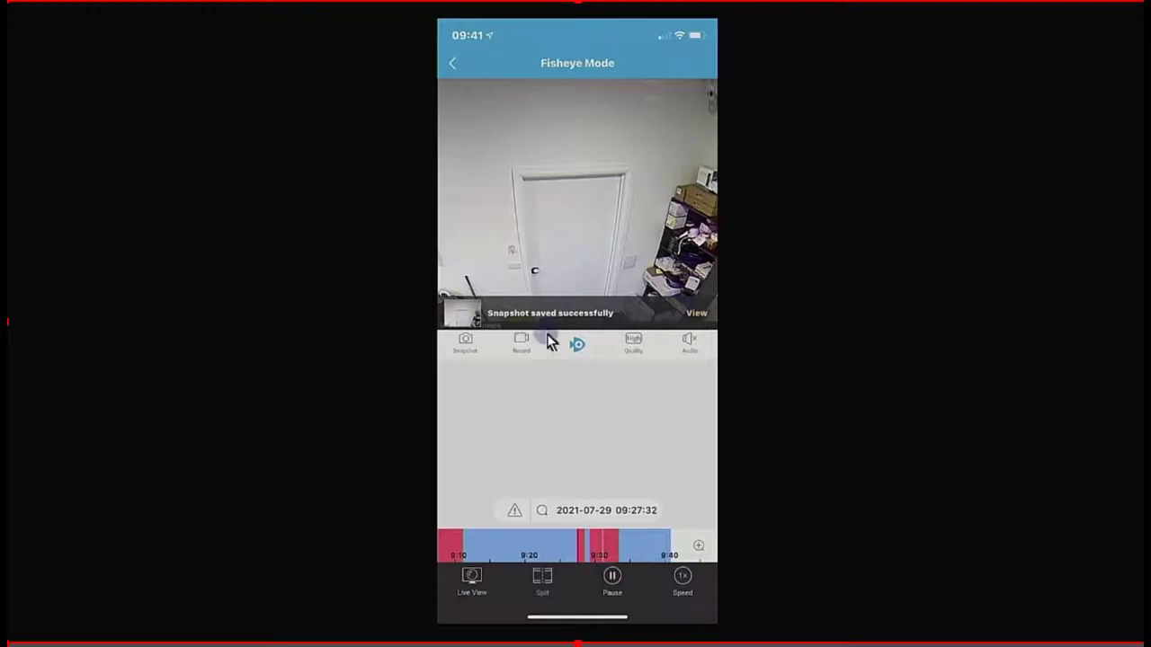
pyautogui.click(523, 343)
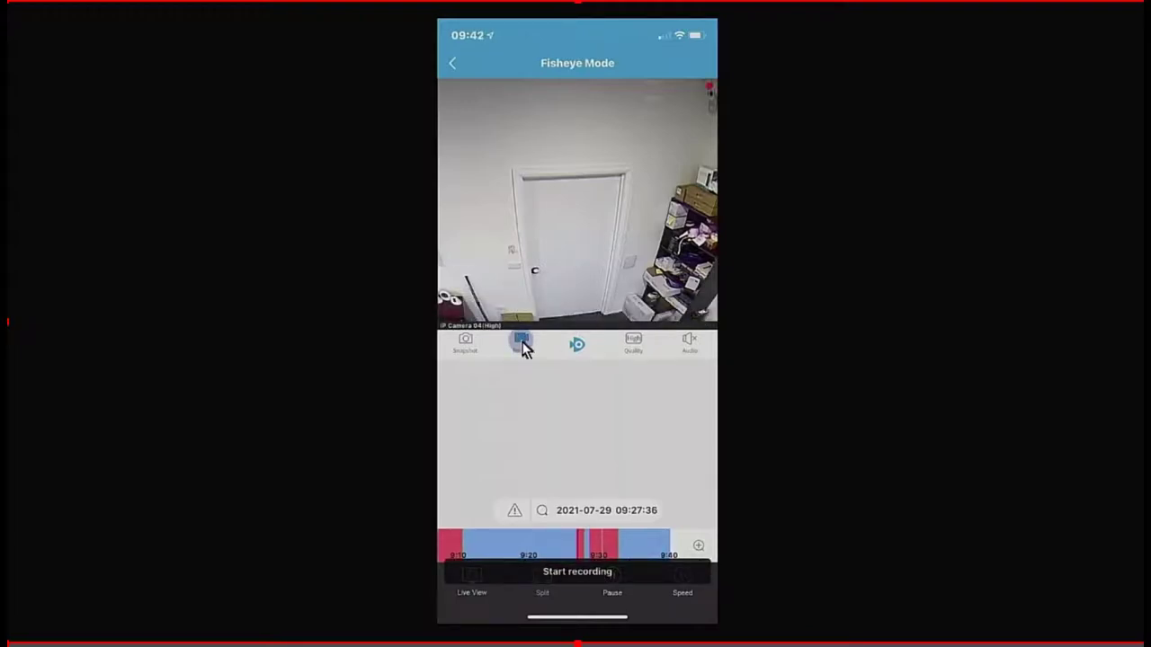
pyautogui.click(523, 344)
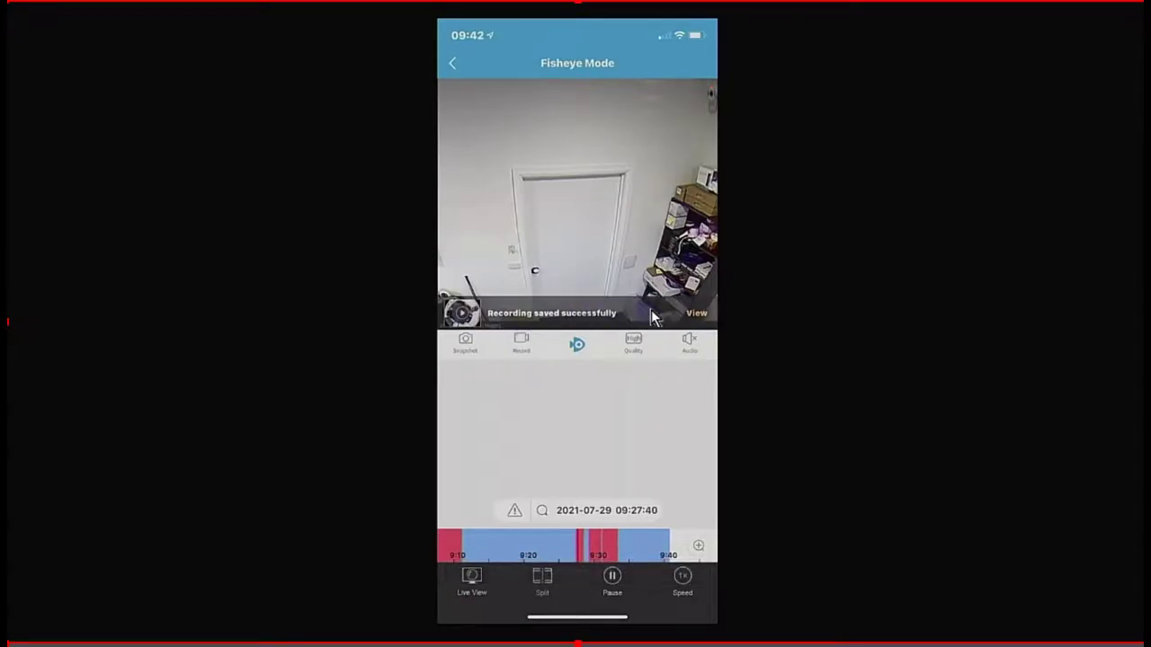
pyautogui.click(577, 344)
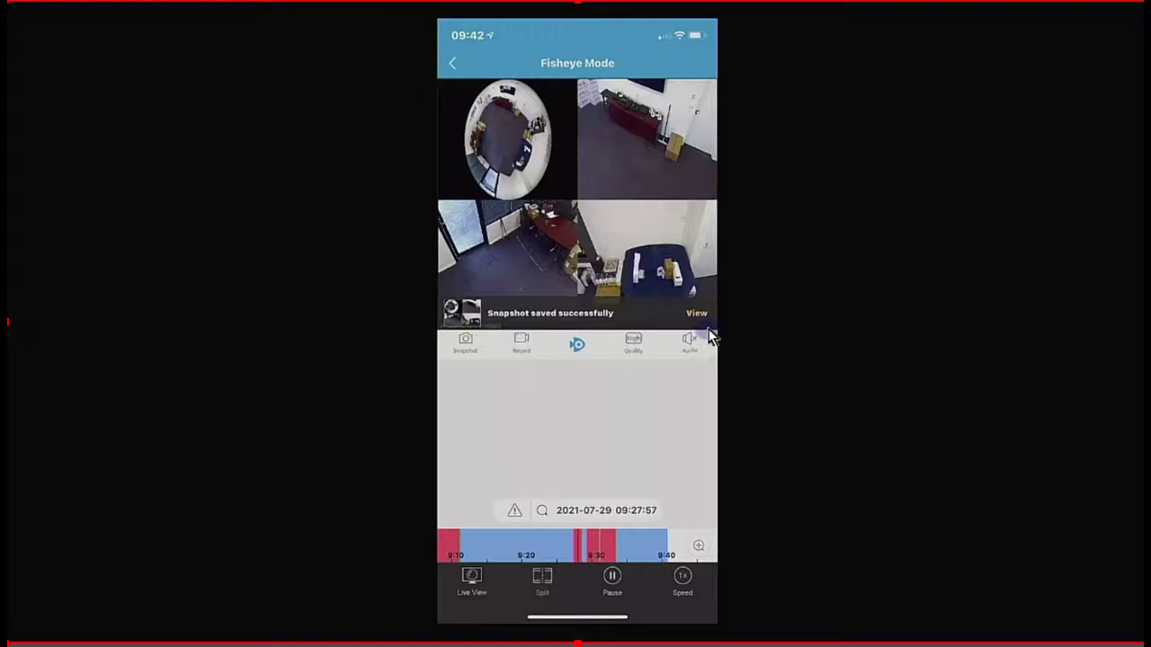
pyautogui.click(697, 233)
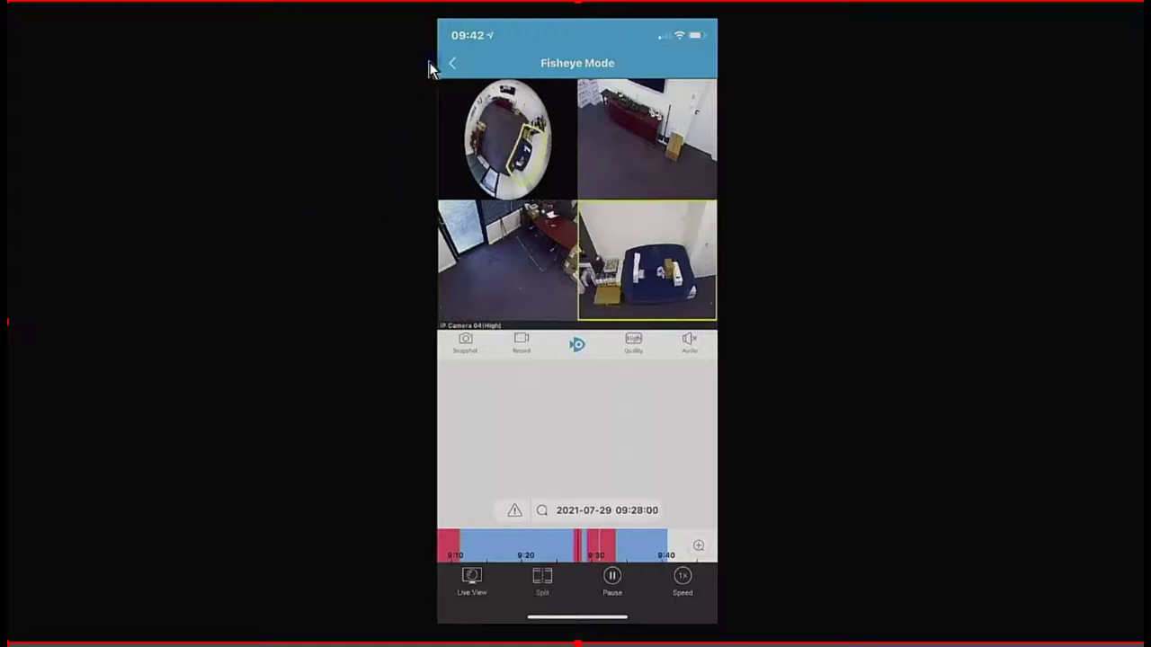
# Go back from playback and open the Picture & Video gallery from the side menu
pyautogui.click(453, 64)
pyautogui.click(453, 68)
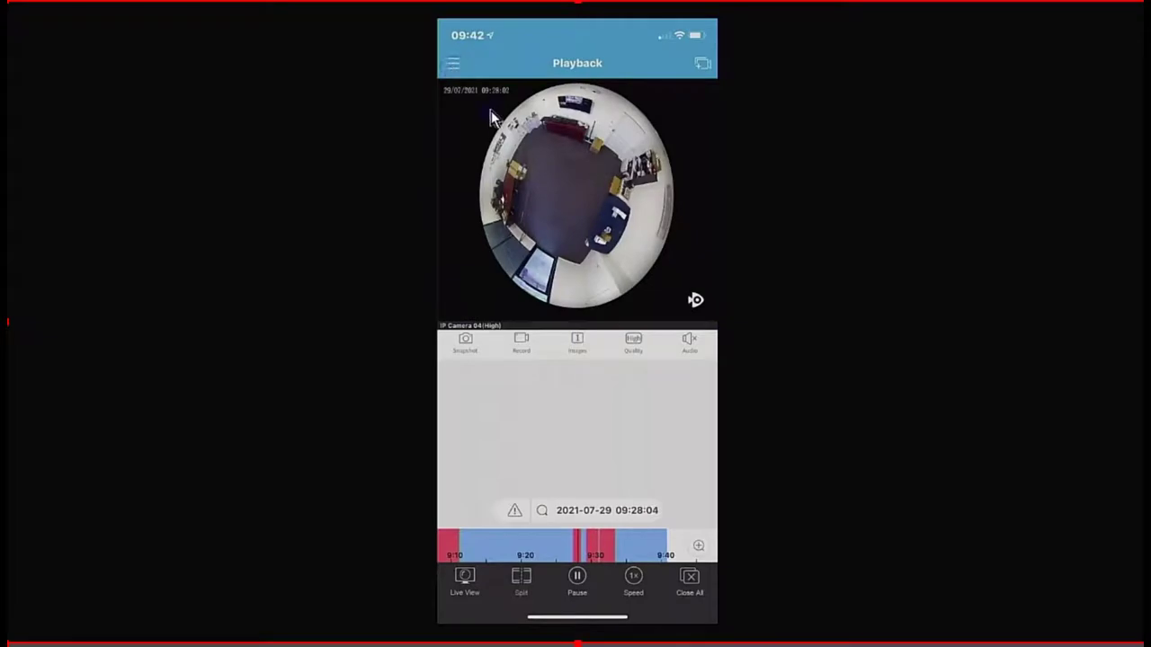
pyautogui.click(452, 68)
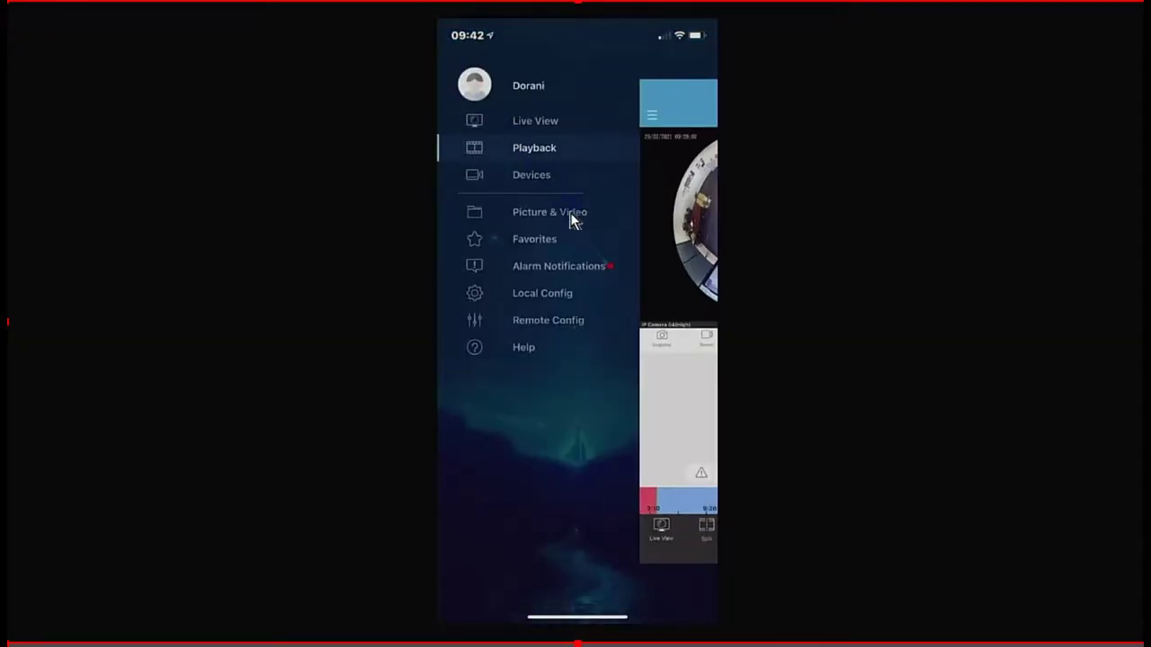
pyautogui.click(572, 217)
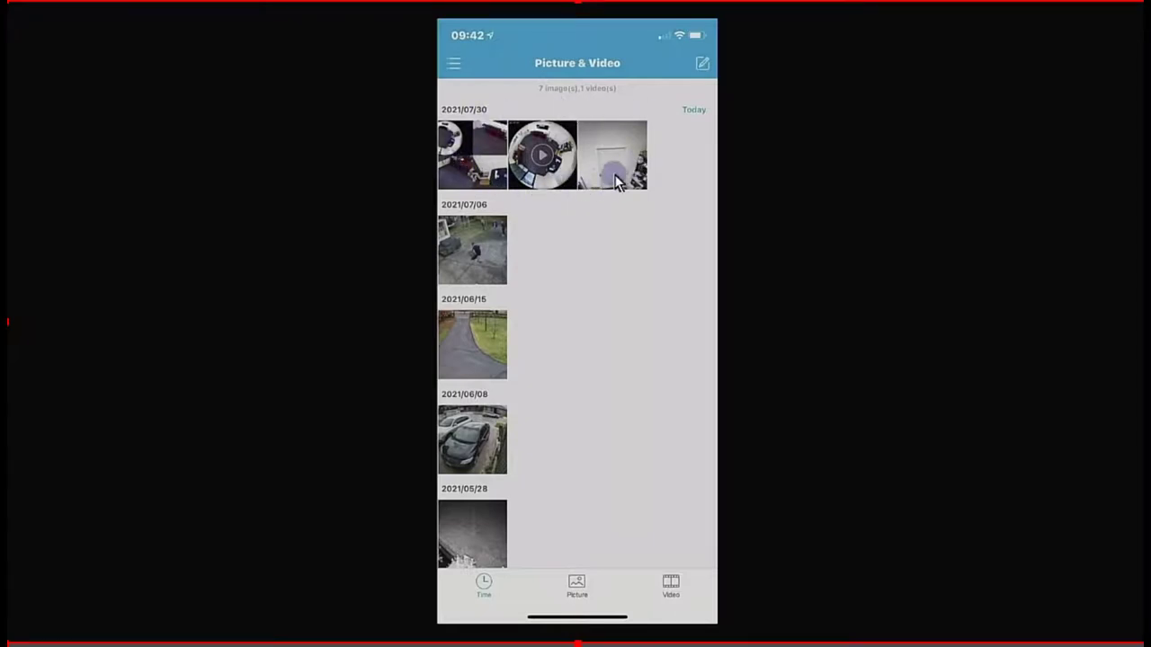
pyautogui.click(485, 166)
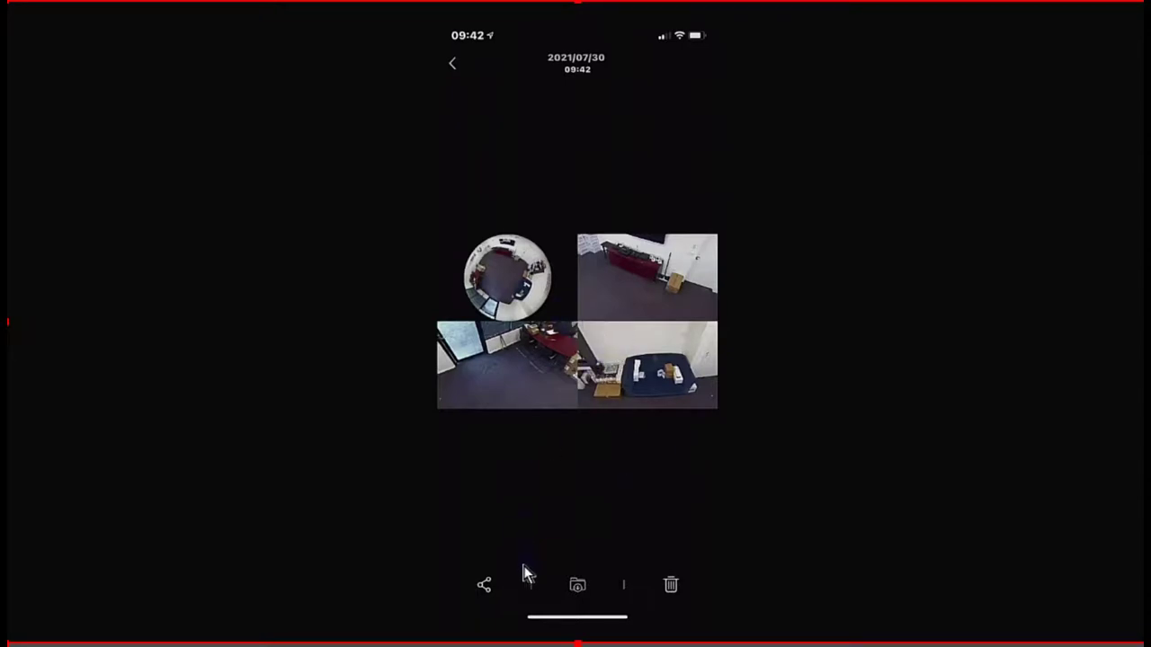
pyautogui.click(485, 592)
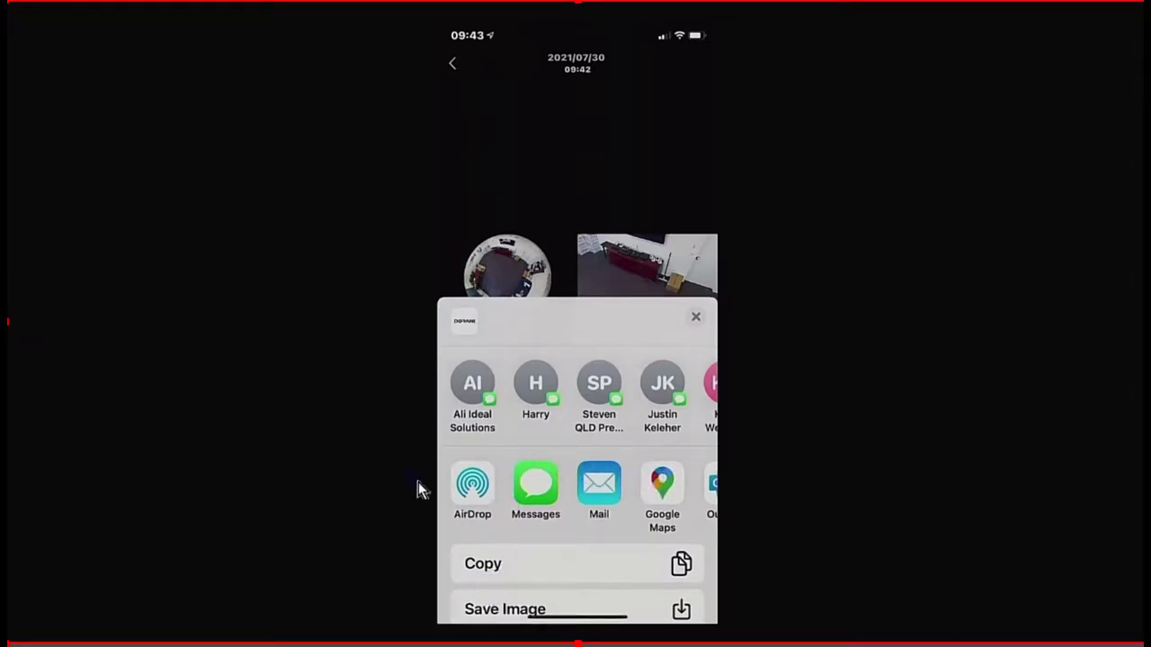
pyautogui.click(698, 319)
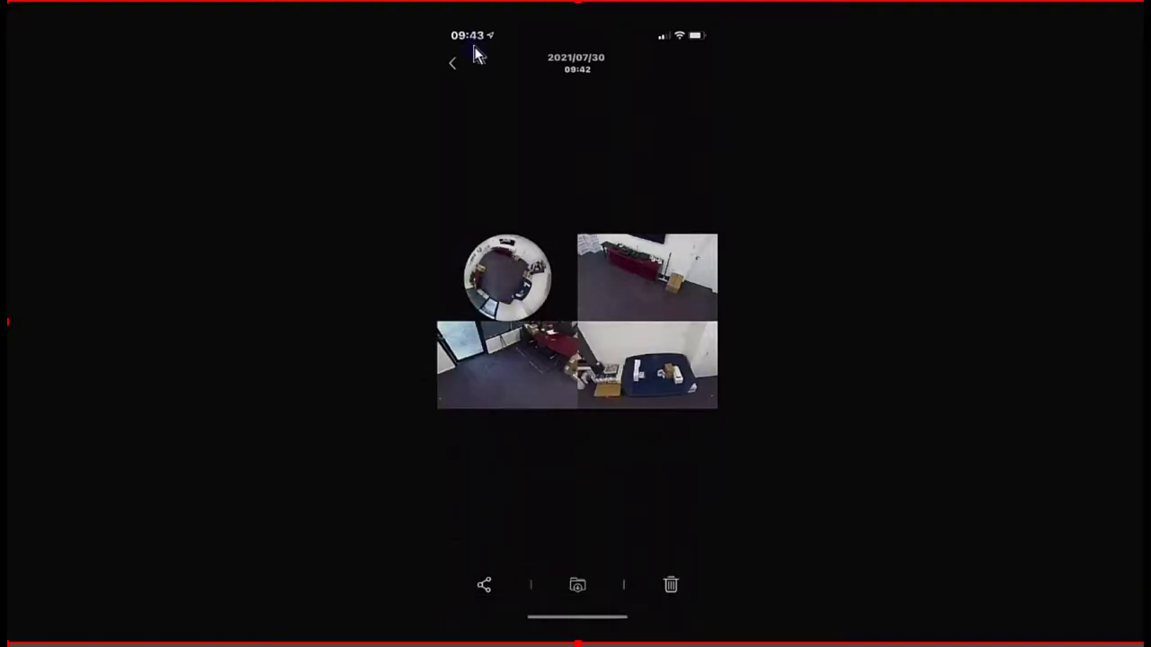
pyautogui.click(454, 64)
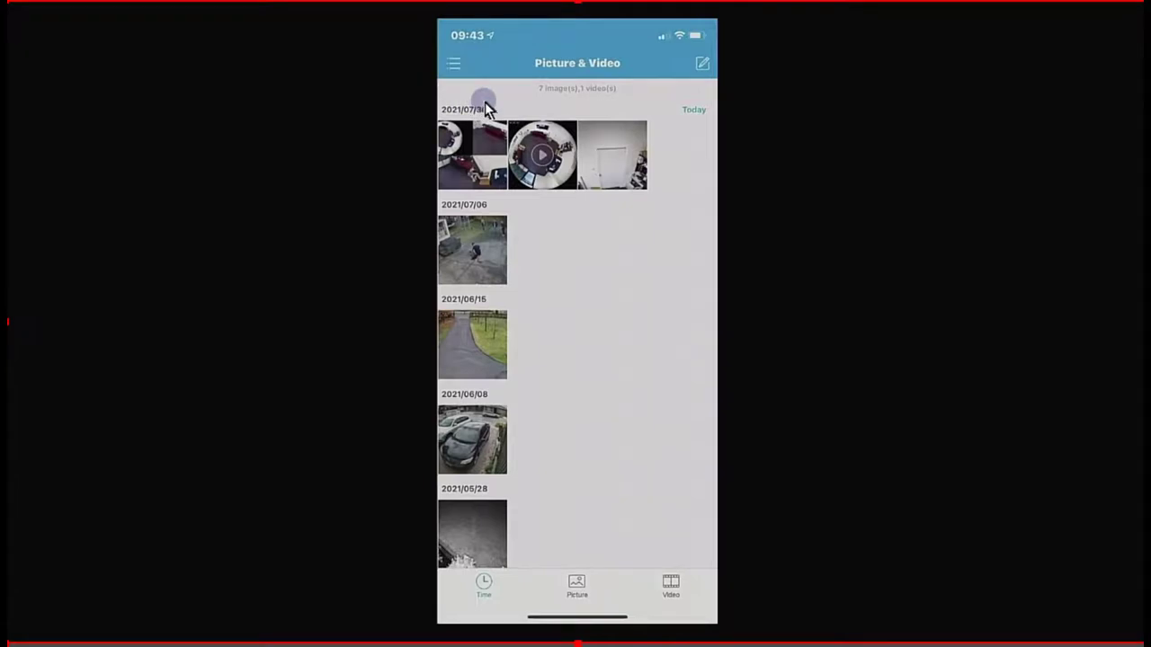
pyautogui.click(454, 67)
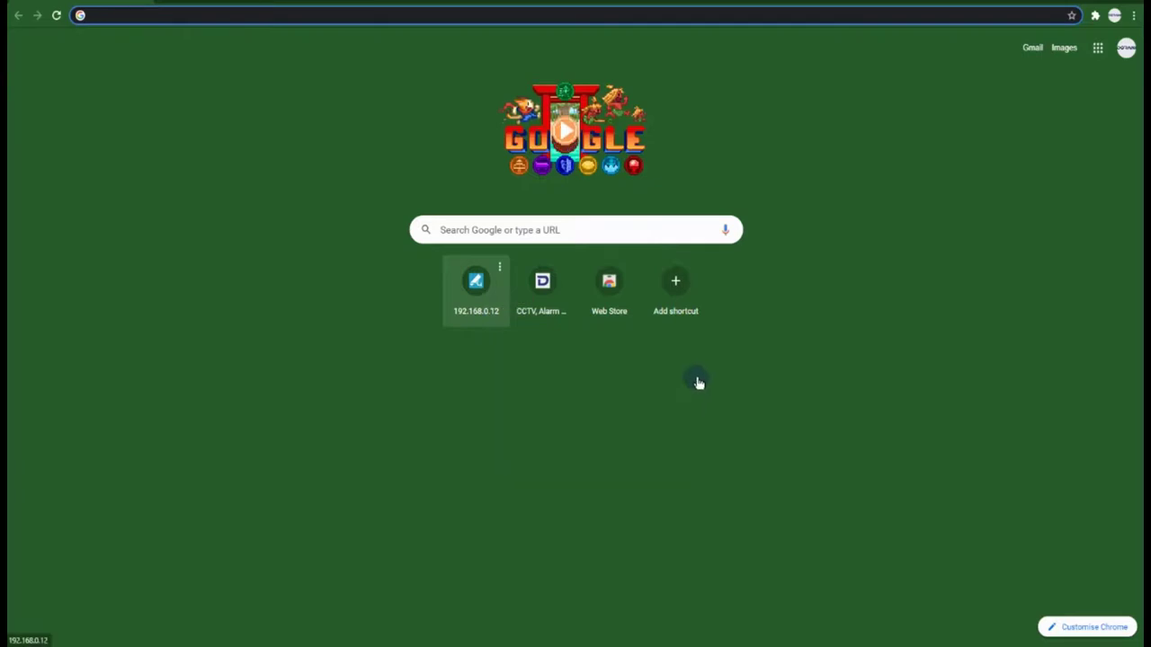
# Load the NVR login page at 192.168.0.12 in Chrome
pyautogui.press('Return')
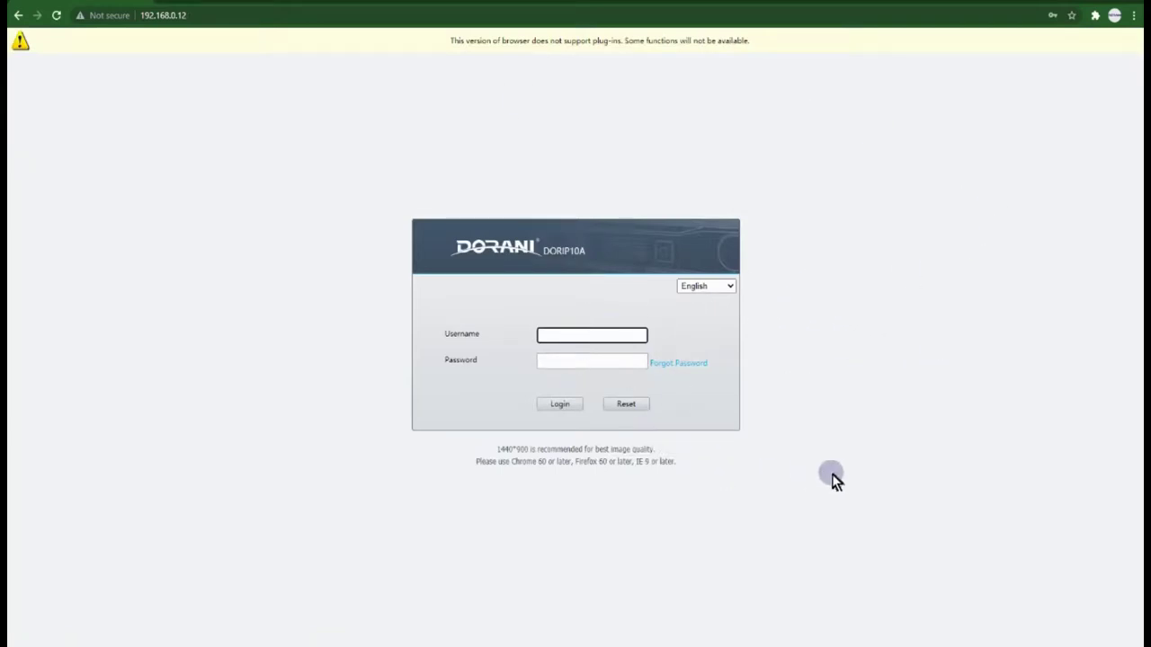
# Log in to the NVR web interface using the saved credentials
pyautogui.press('Down')
pyautogui.press('Return')
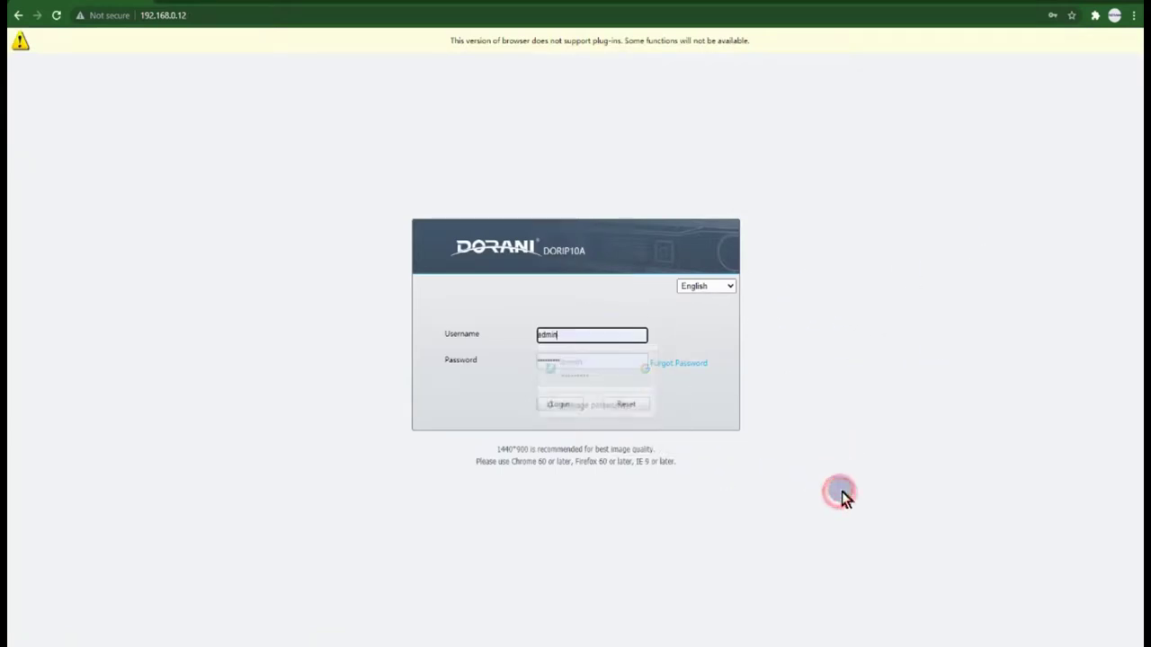
pyautogui.click(816, 545)
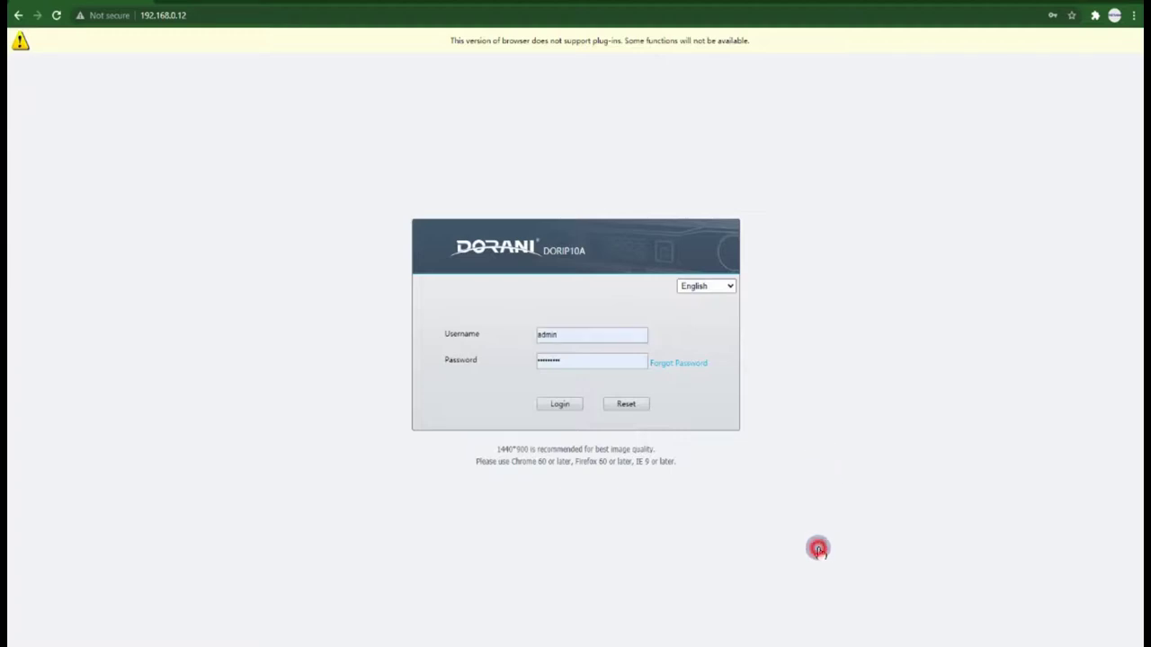
pyautogui.press('Return')
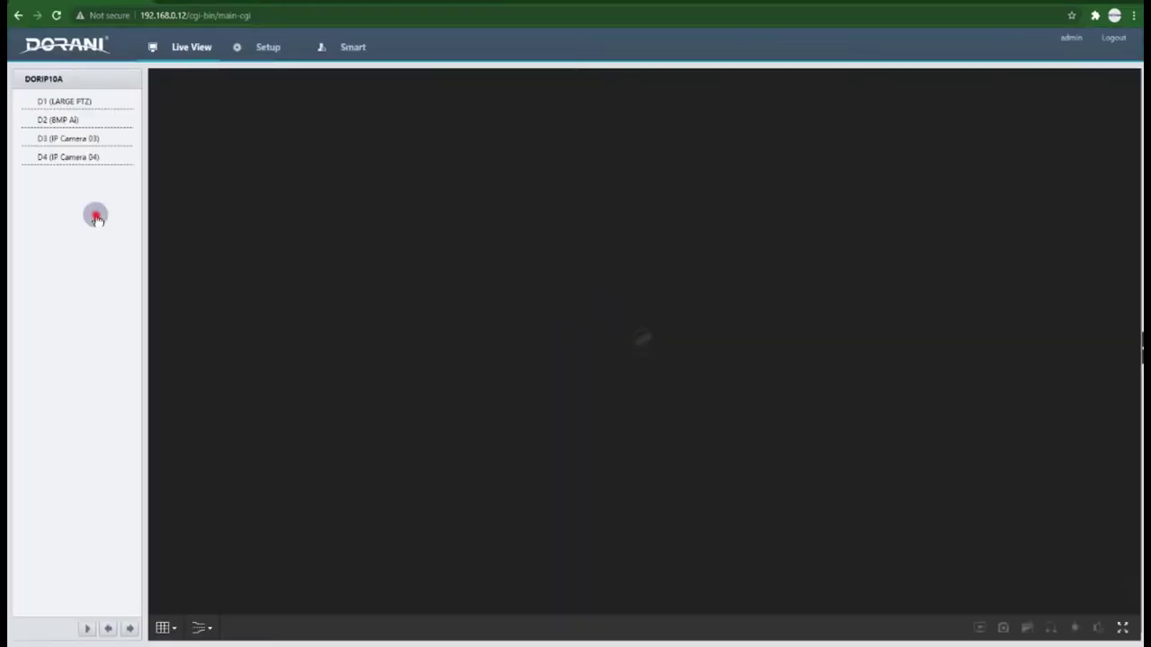
# Show camera D4's live fisheye stream, then open D4's own web page from Setup > Camera
pyautogui.doubleClick(67, 156)
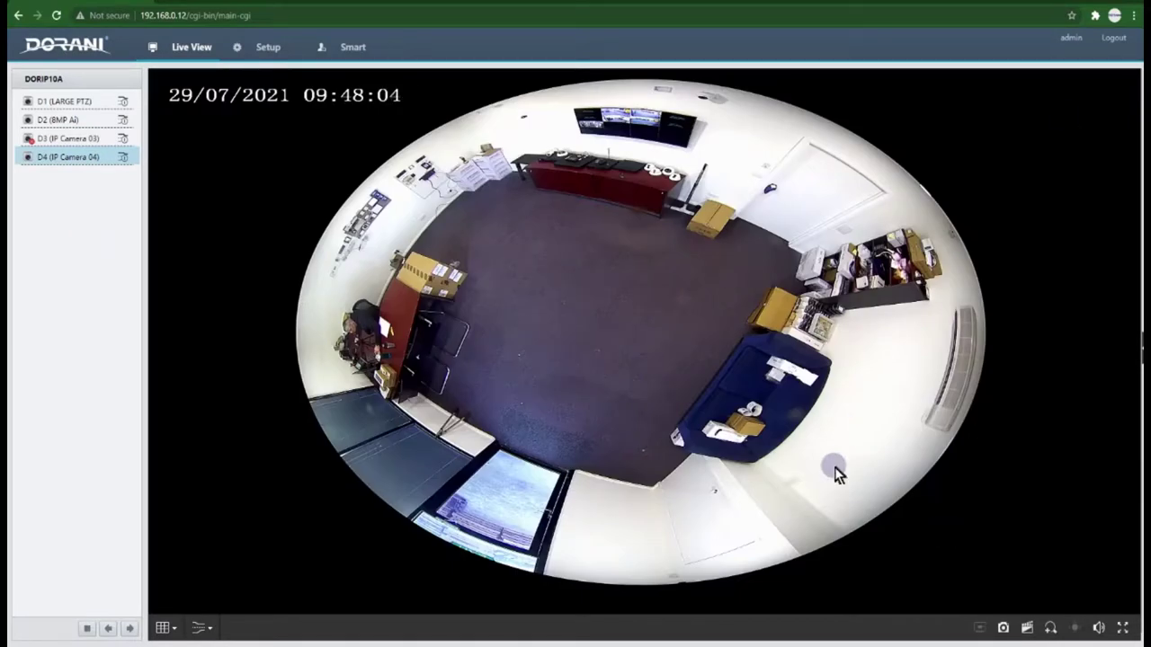
pyautogui.click(386, 71)
pyautogui.click(96, 291)
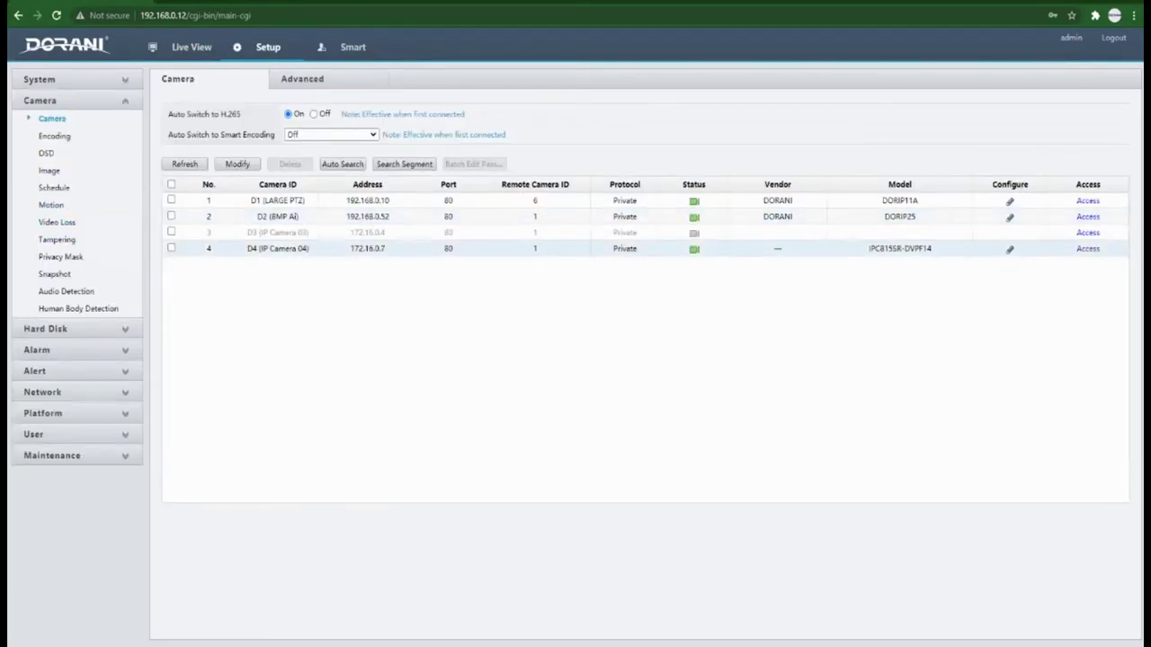
pyautogui.click(1087, 248)
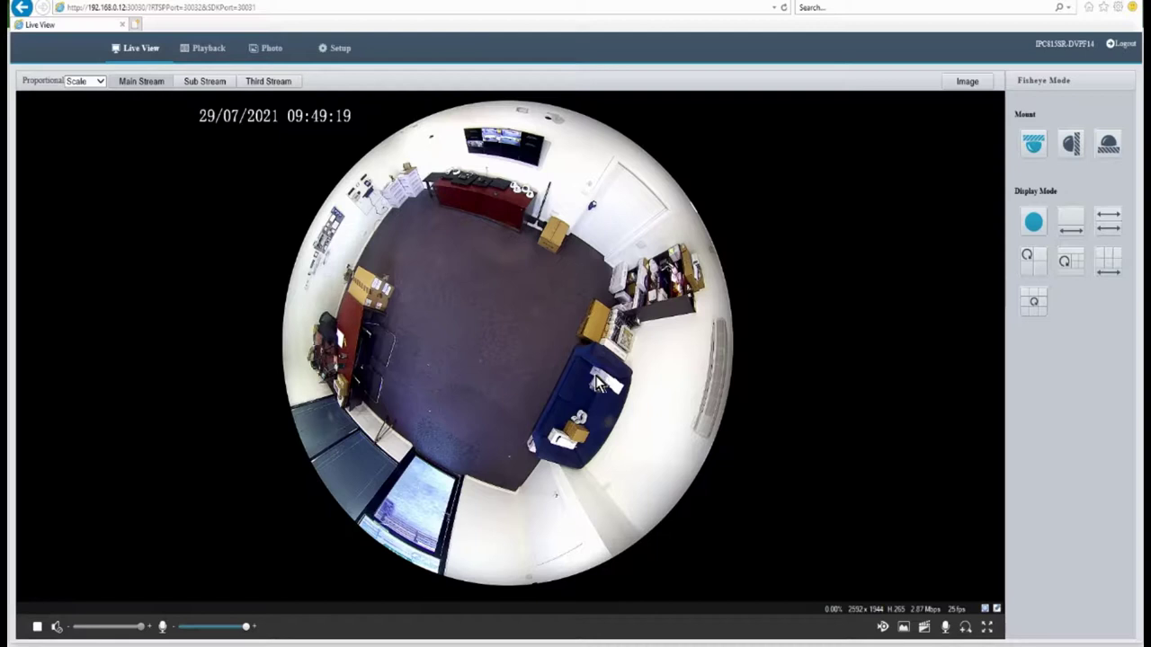
# Log in to the camera web interface so Live View loads the fisheye stream
pyautogui.click(648, 378)
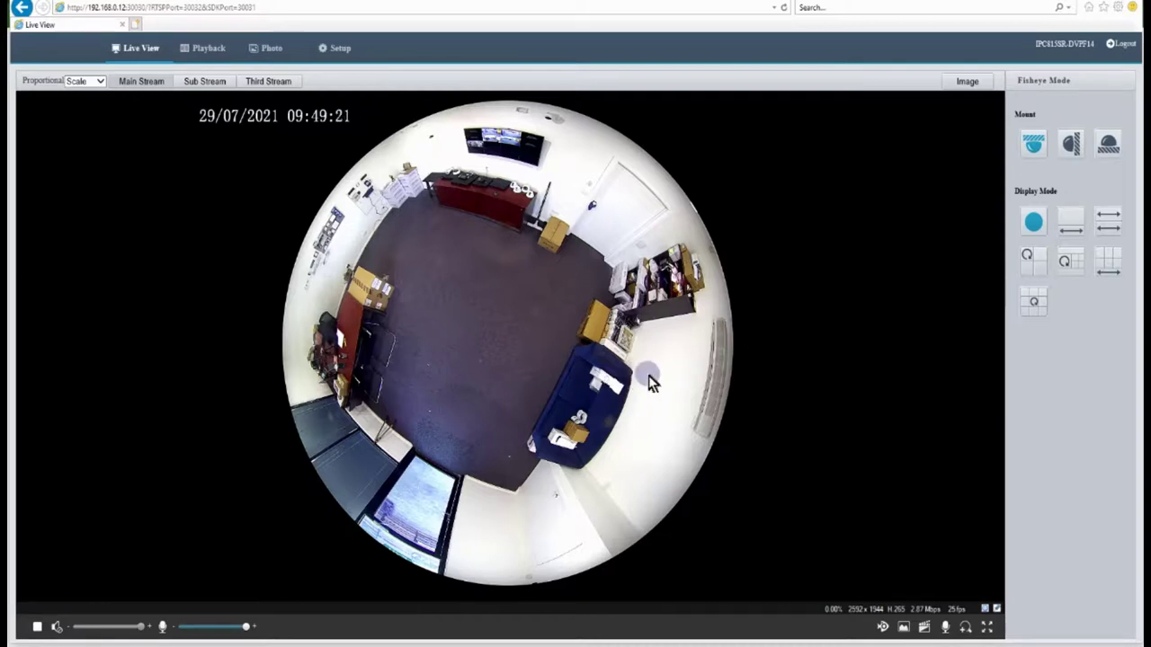
# Switch Live View to fisheye plus three dewarped panes and select the panes in turn
pyautogui.click(1092, 269)
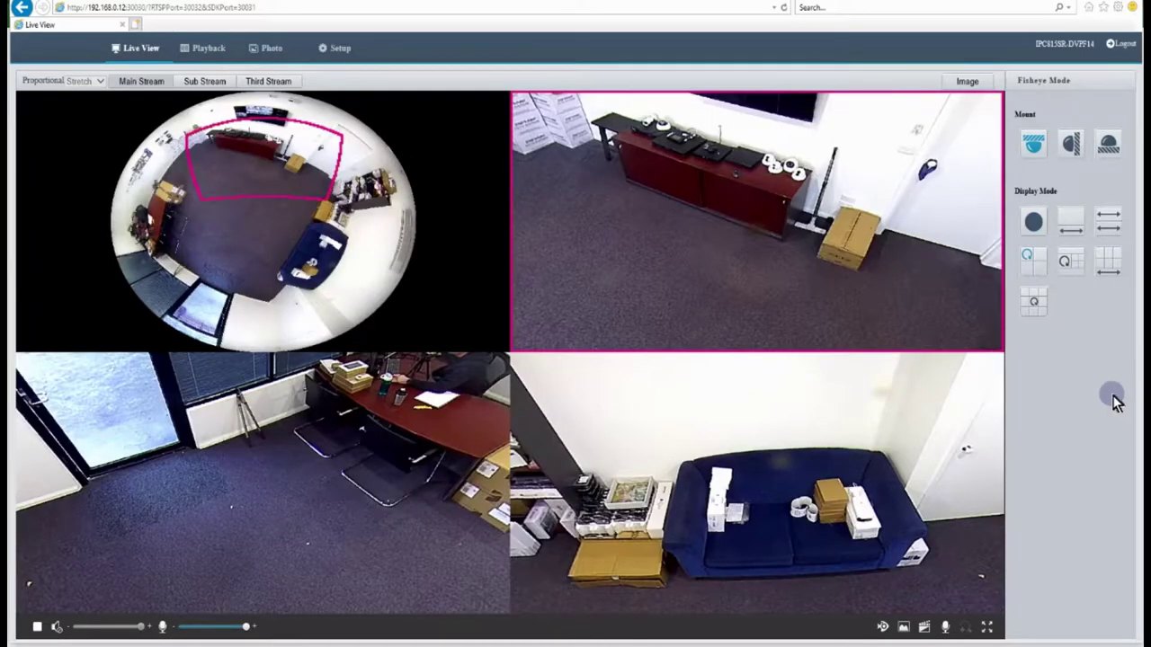
pyautogui.click(366, 437)
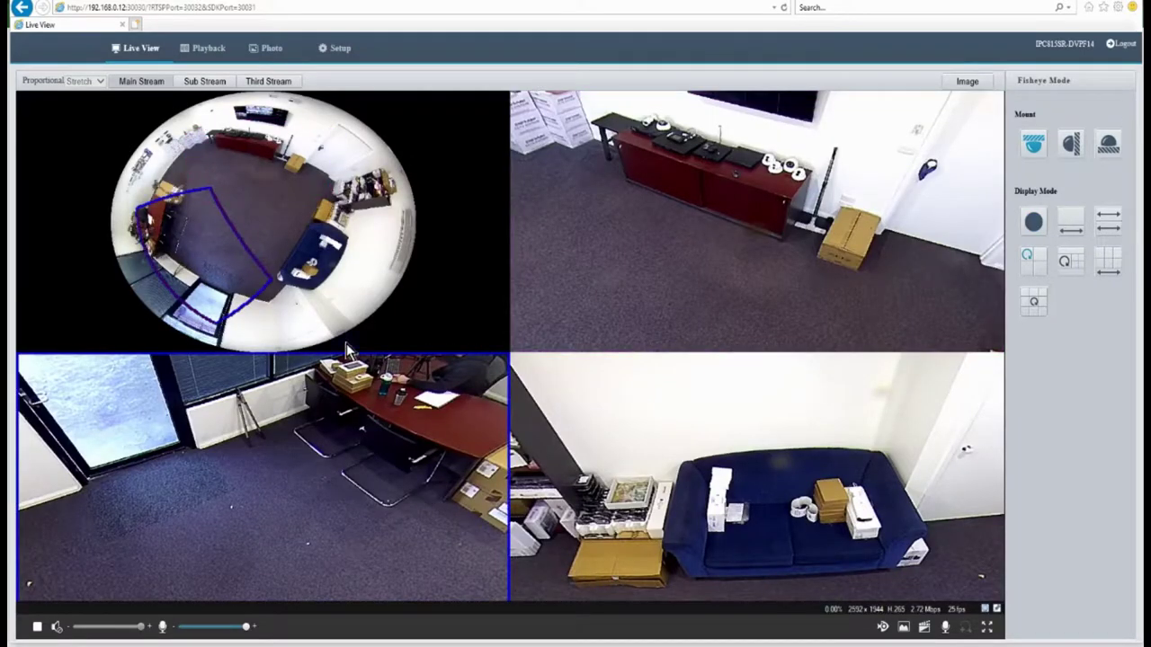
pyautogui.click(776, 230)
pyautogui.click(437, 196)
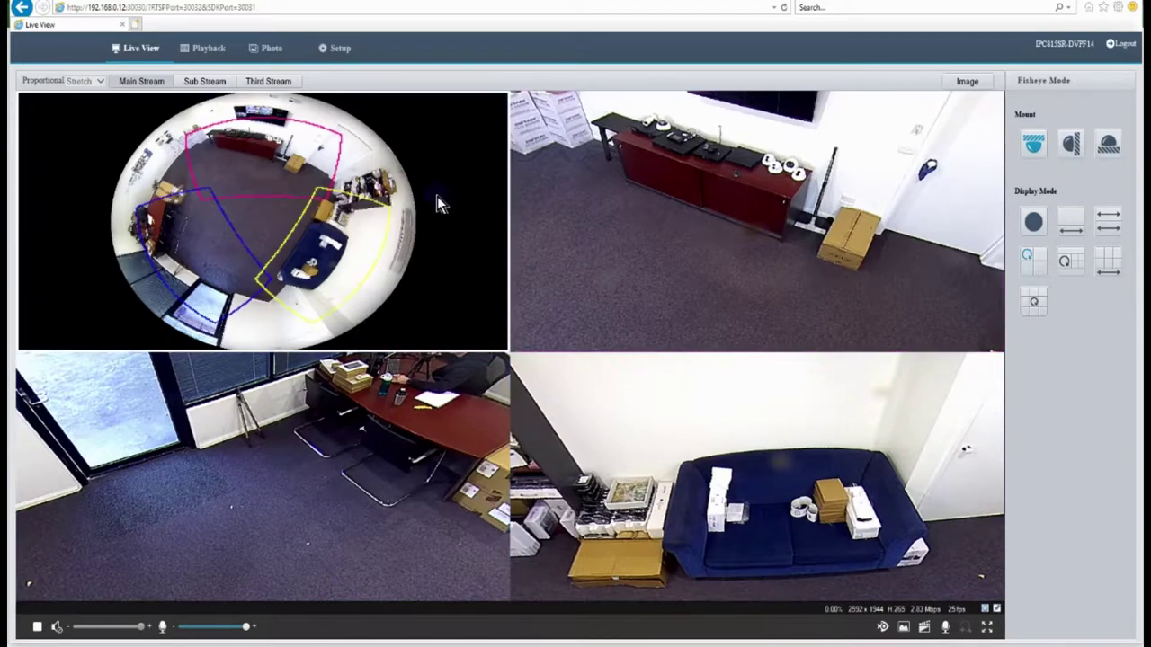
# Aim the magenta region at the shelves and yellow at the door, then show two stacked panoramas
pyautogui.moveTo(437, 196); pyautogui.dragTo(537, 313)
pyautogui.click(506, 358)
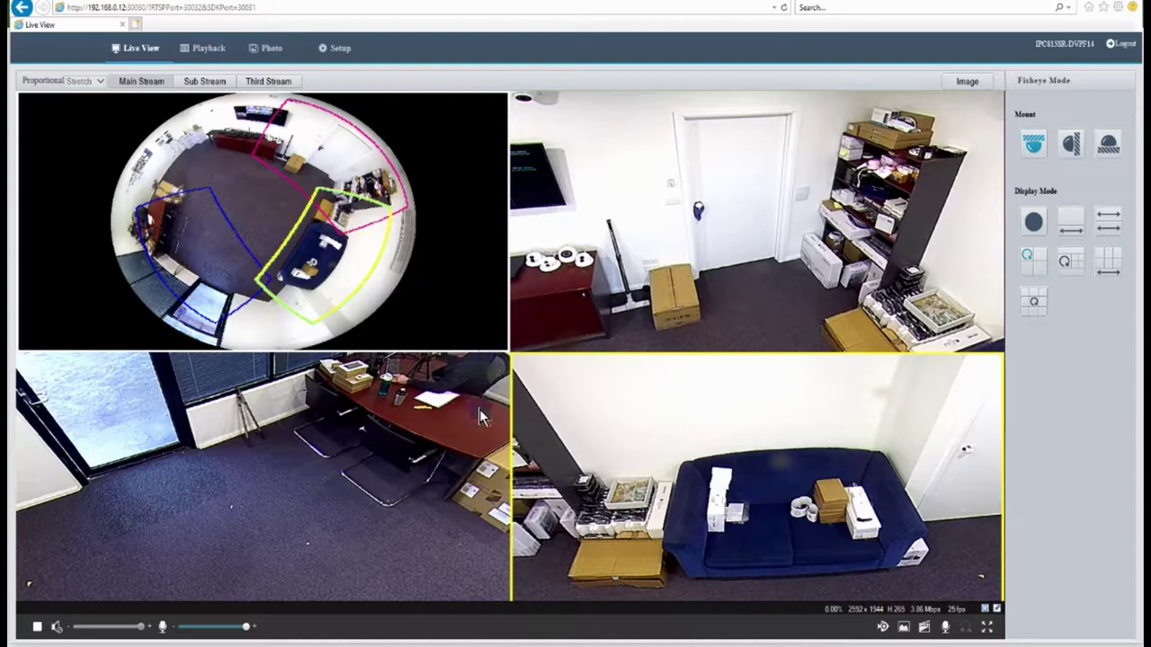
pyautogui.moveTo(396, 241); pyautogui.dragTo(380, 317)
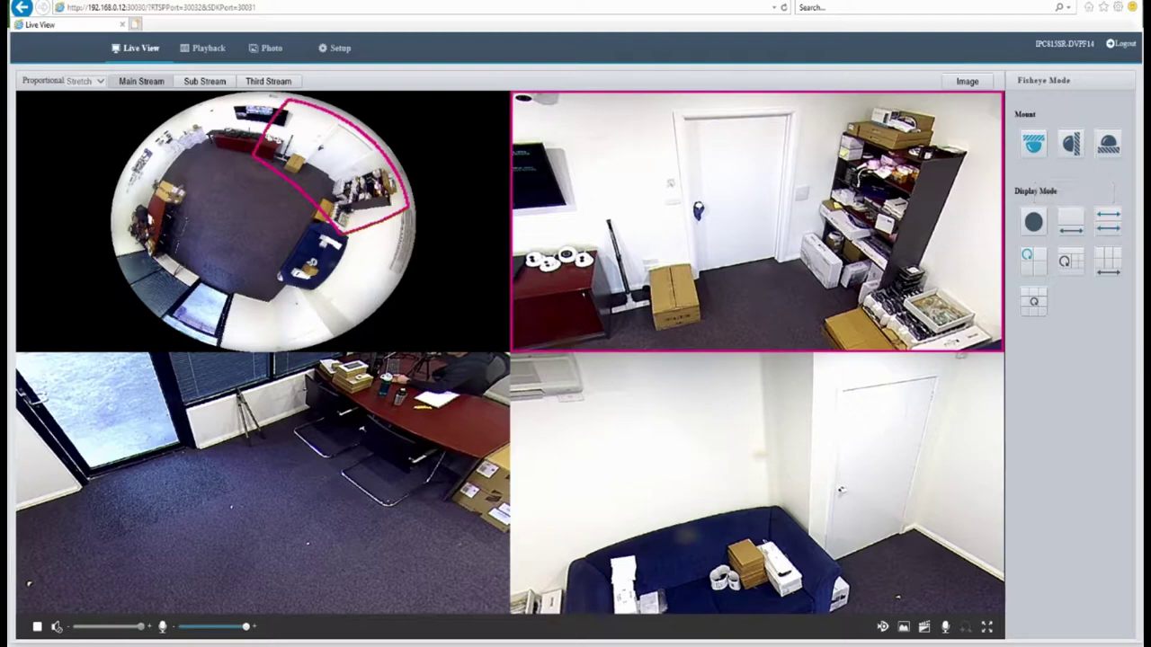
pyautogui.click(1107, 221)
# Try the double-panorama and six-views-plus-panorama layouts, then open Setup's System Maintenance page
pyautogui.click(1045, 313)
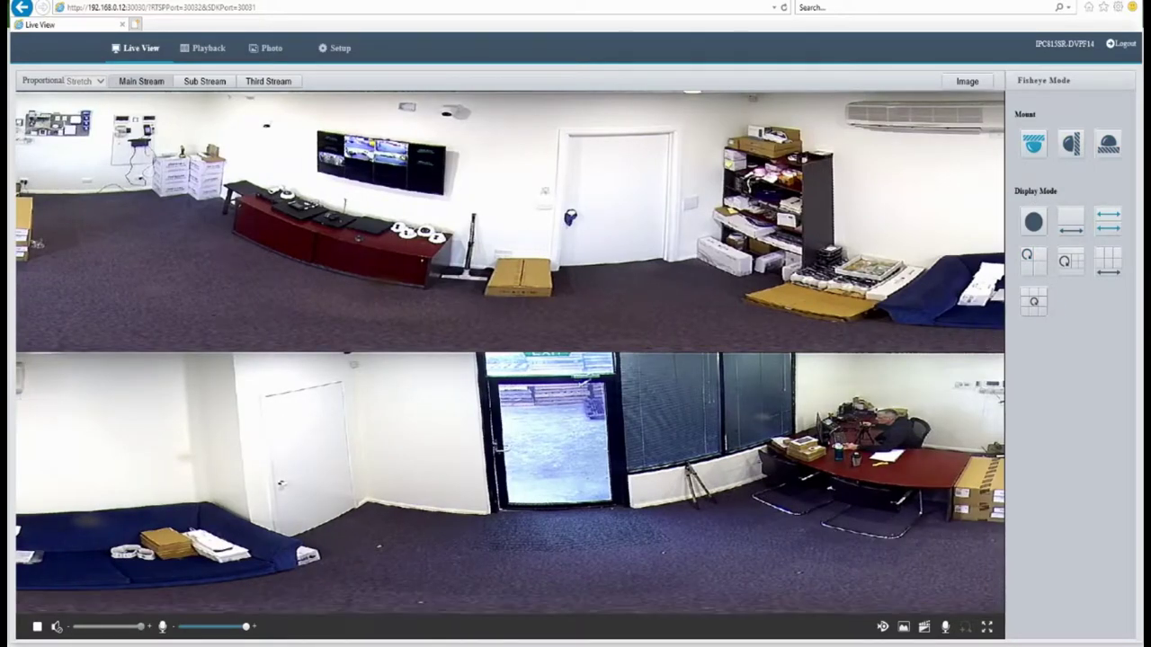
pyautogui.click(1107, 261)
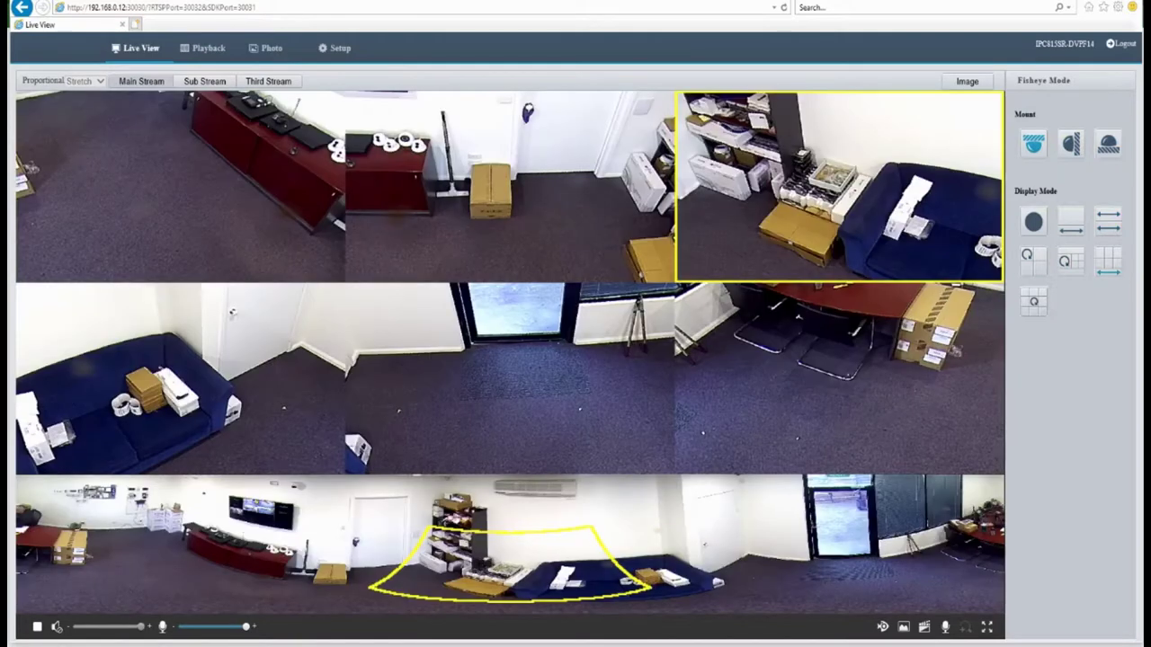
pyautogui.click(509, 186)
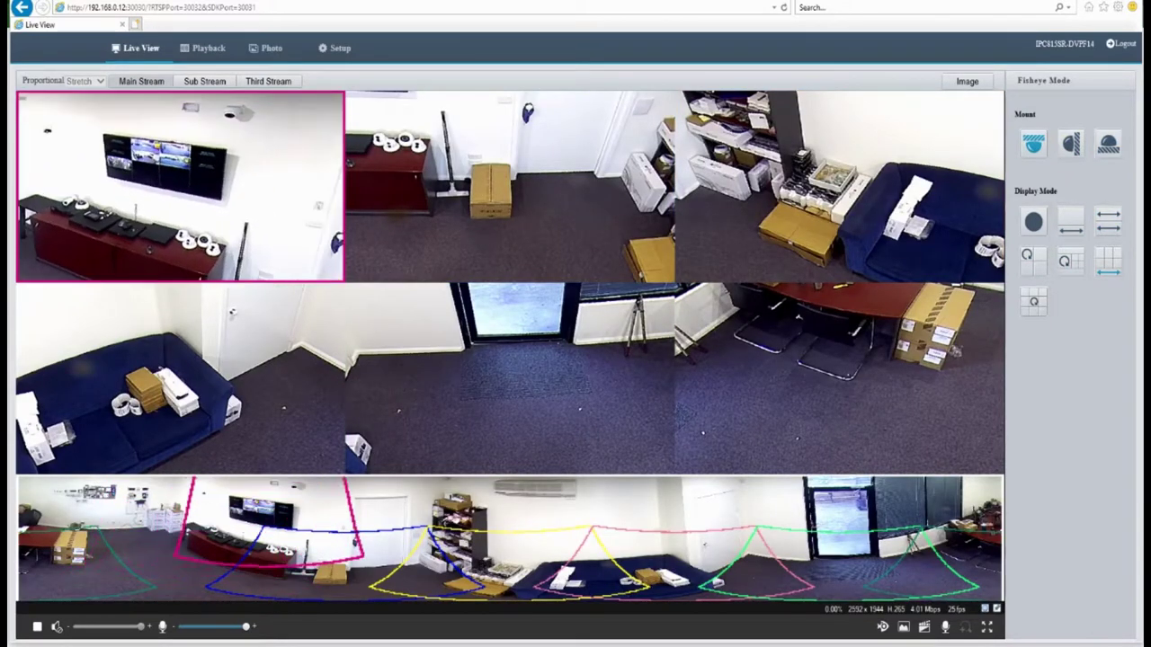
pyautogui.click(335, 47)
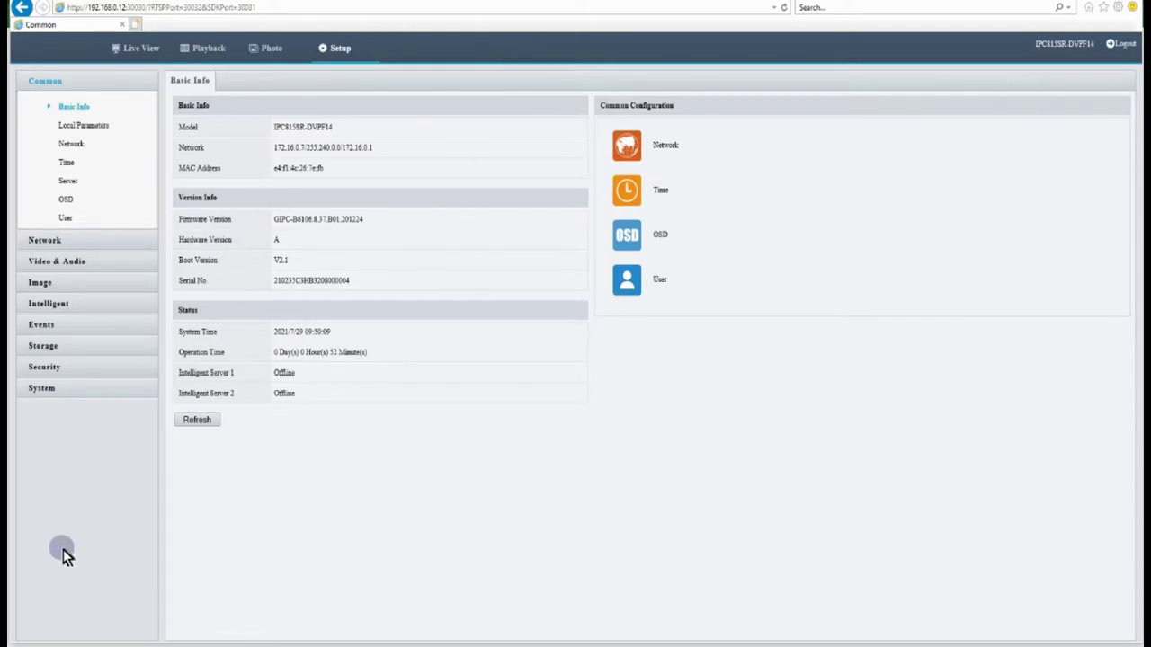
pyautogui.click(57, 523)
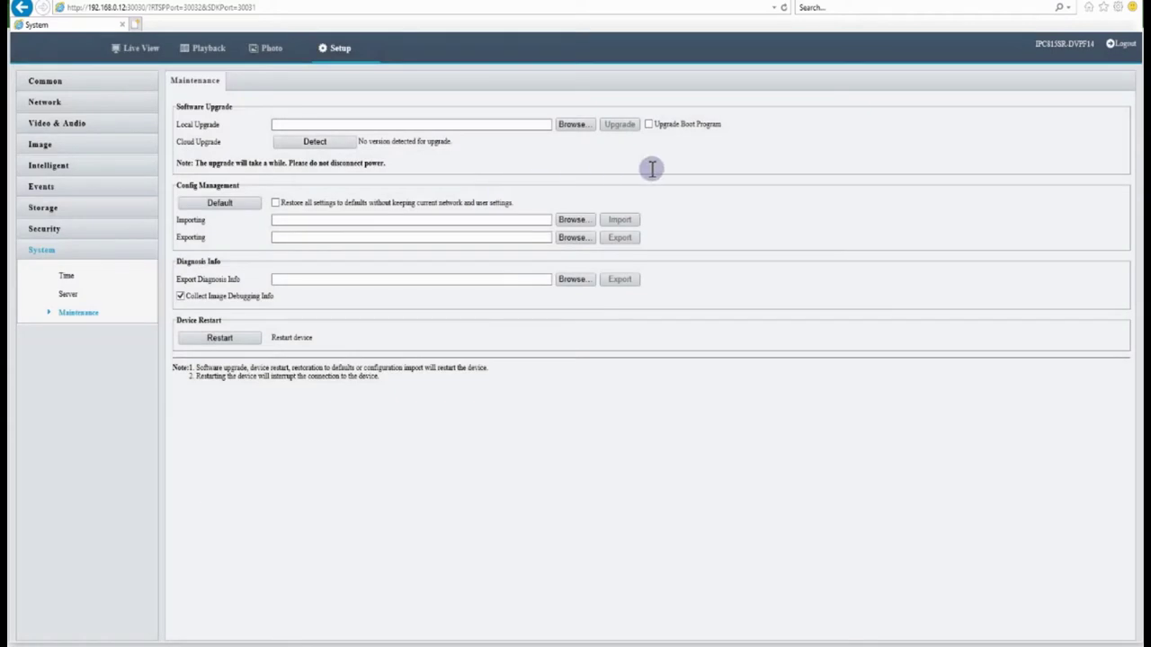
# Open Video & Audio > Video to see the main, sub and third stream settings
pyautogui.click(95, 126)
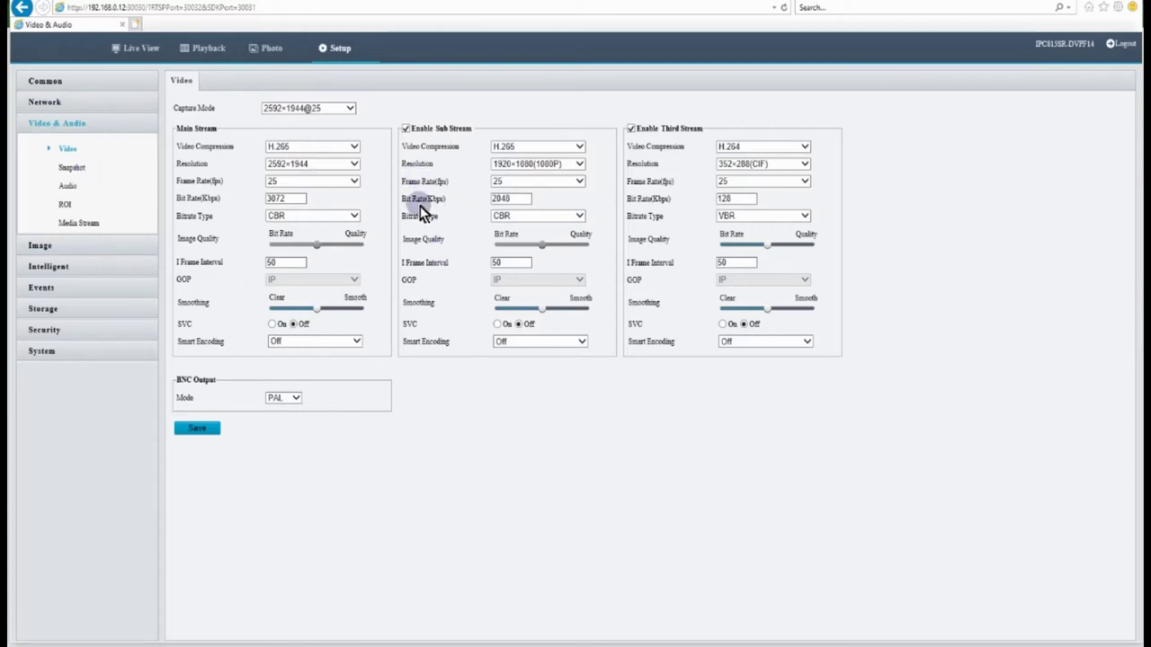
pyautogui.click(506, 147)
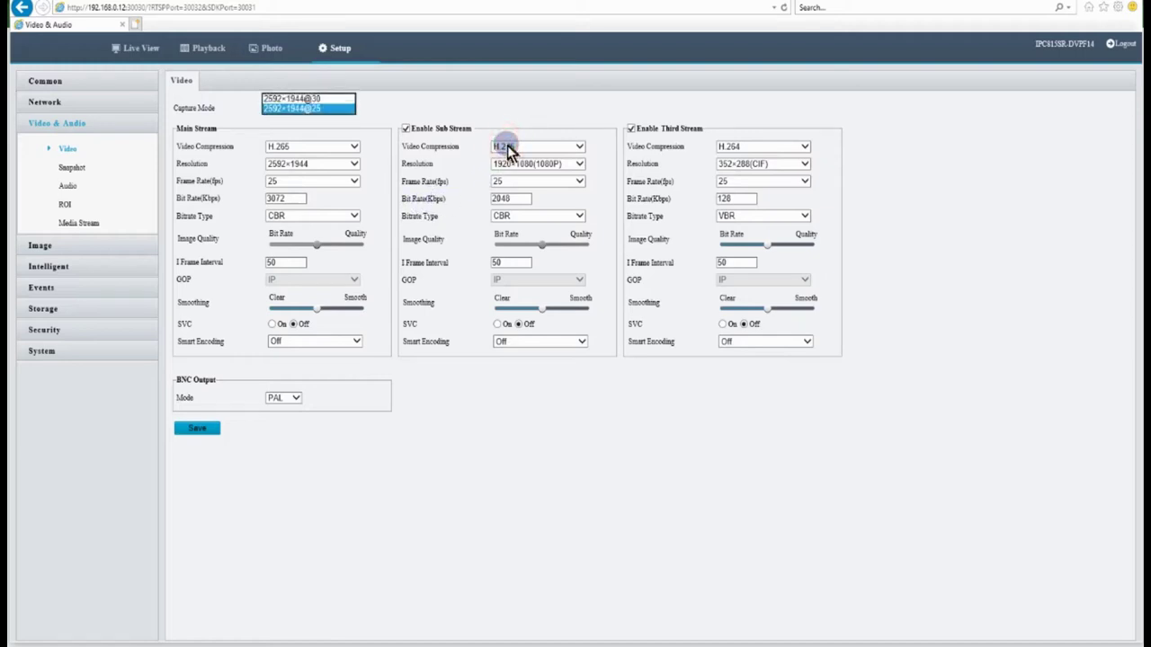
pyautogui.click(471, 129)
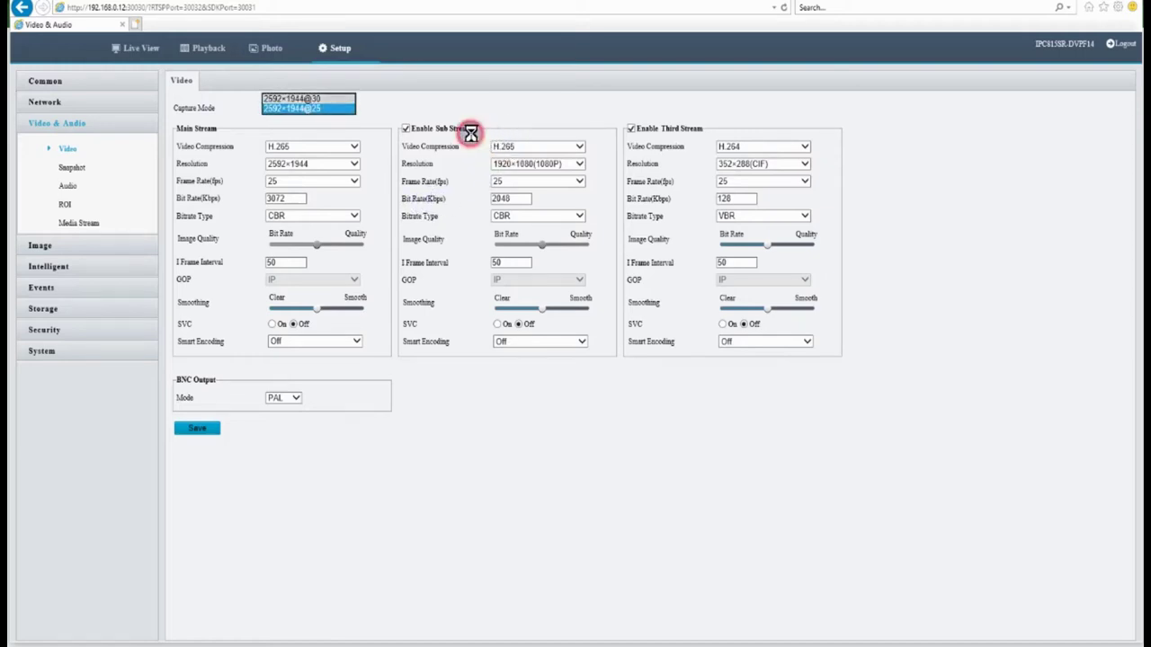
pyautogui.press('Tab')
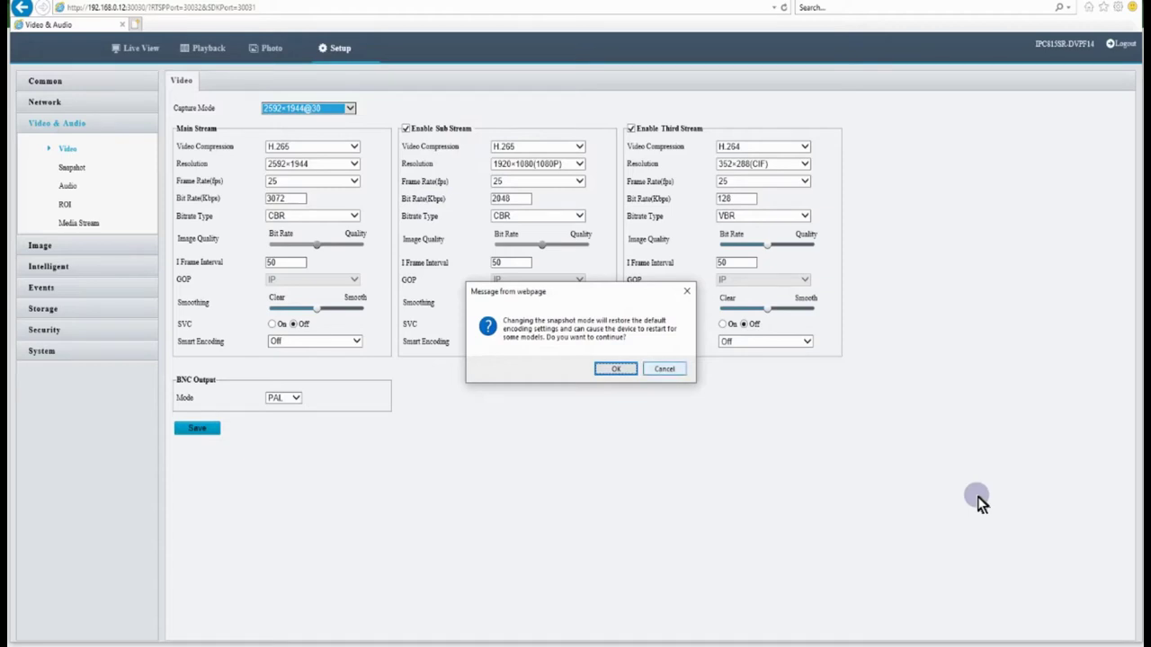
pyautogui.click(977, 500)
pyautogui.press('Return')
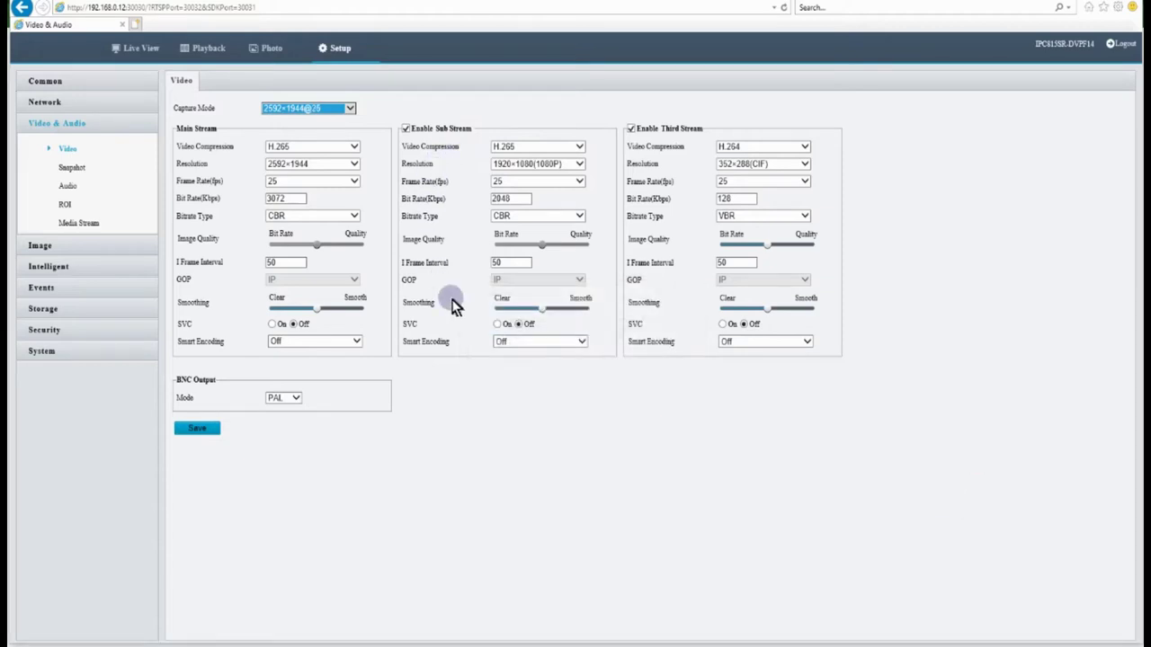
pyautogui.click(97, 256)
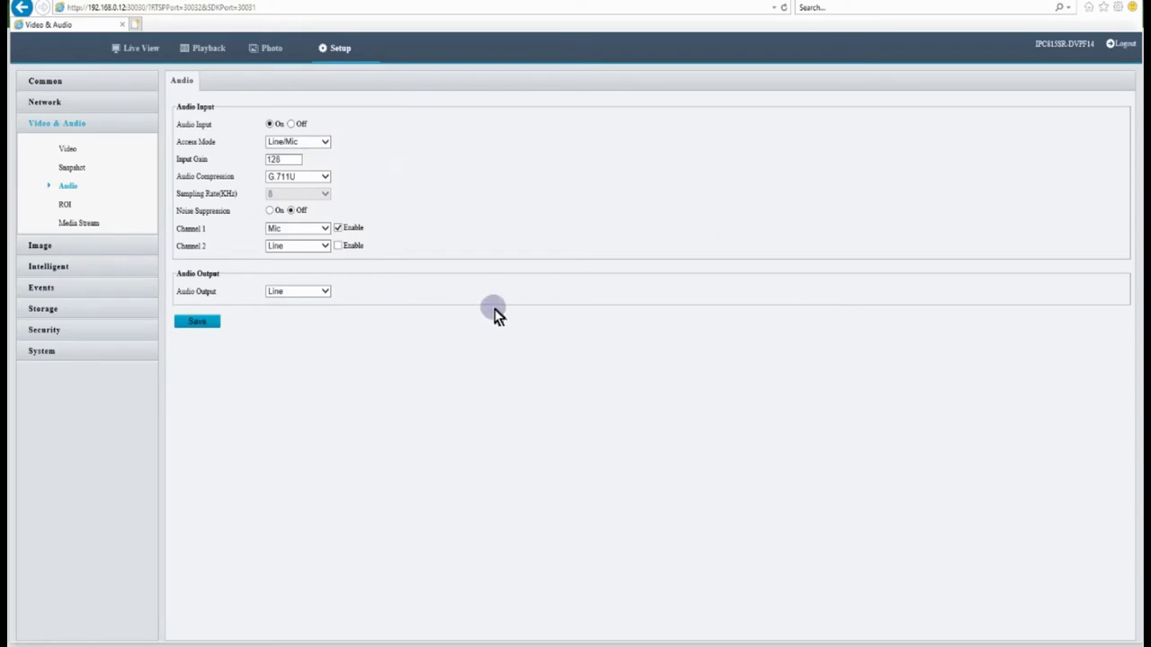
# Select Image > Image in the setup sidebar to view the image enhancement settings
pyautogui.click(184, 322)
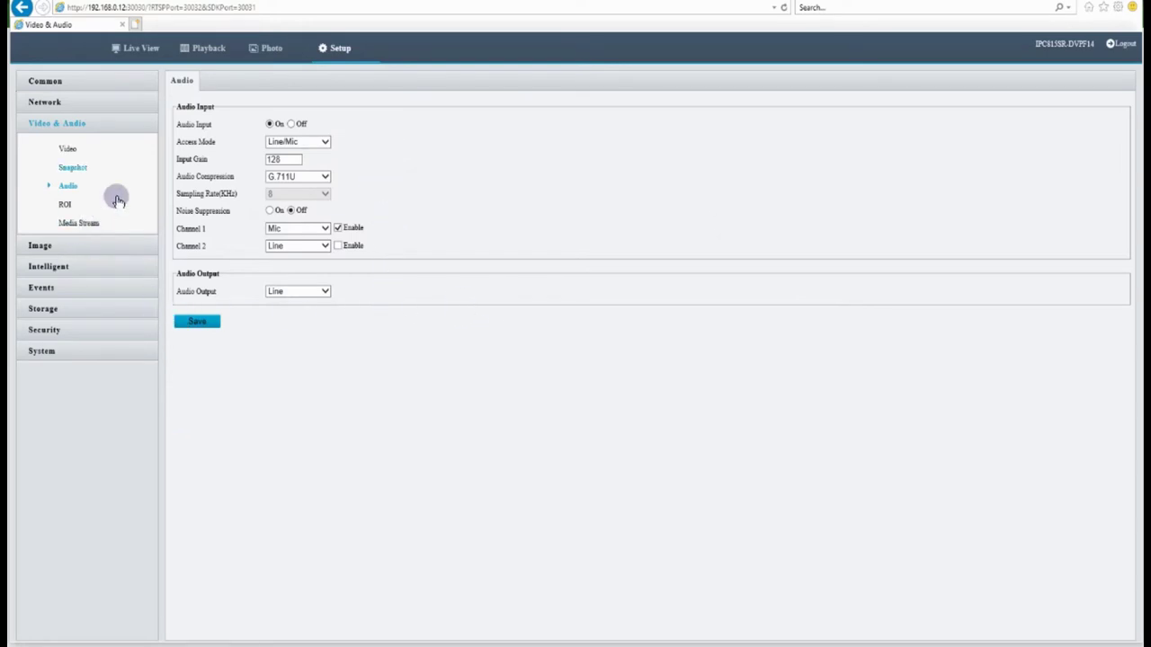